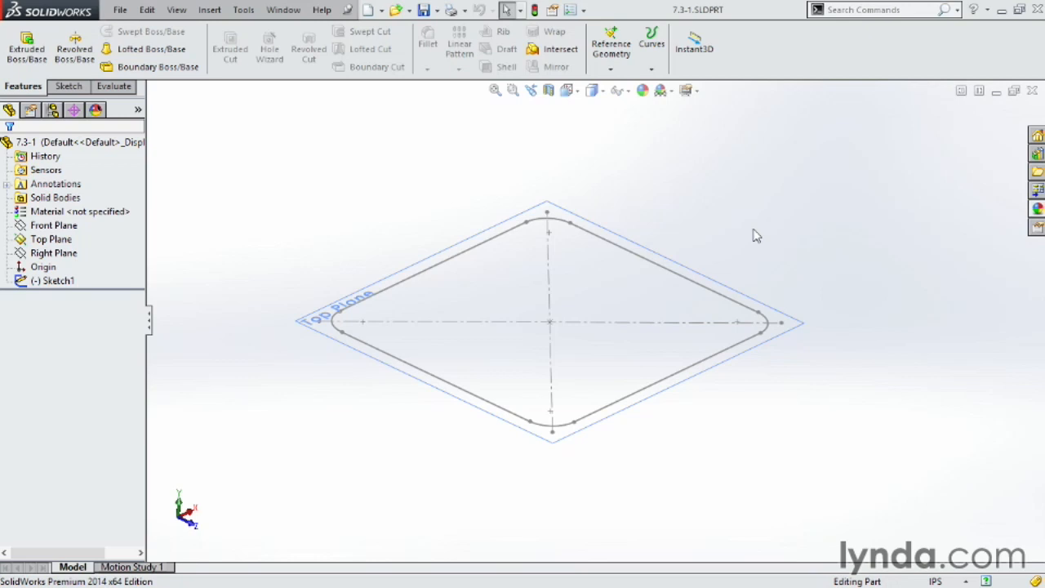
- Create a reference plane offset 3 in above the Top Plane
left_click(749, 297)
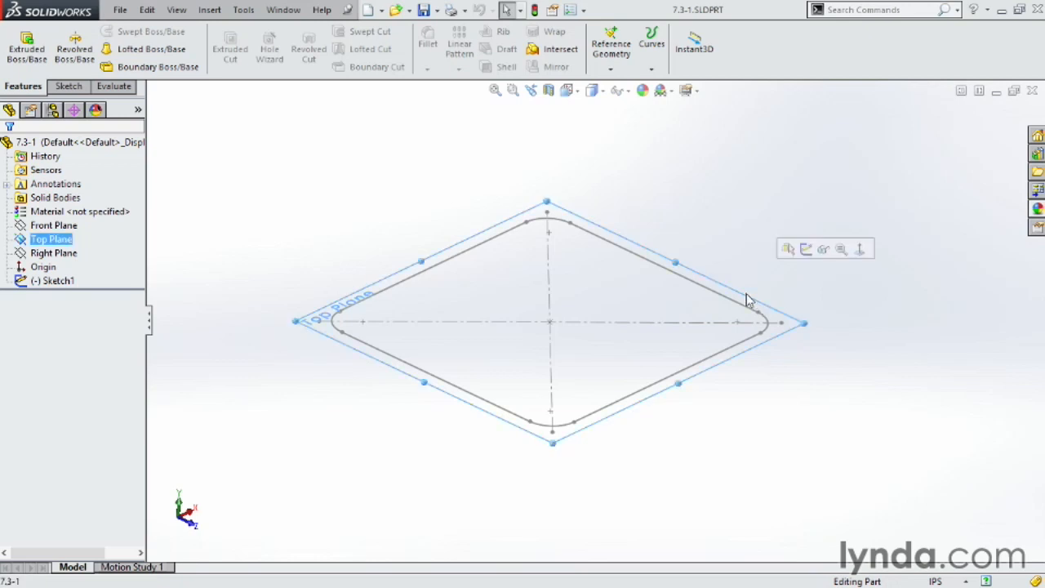
left_click(624, 52)
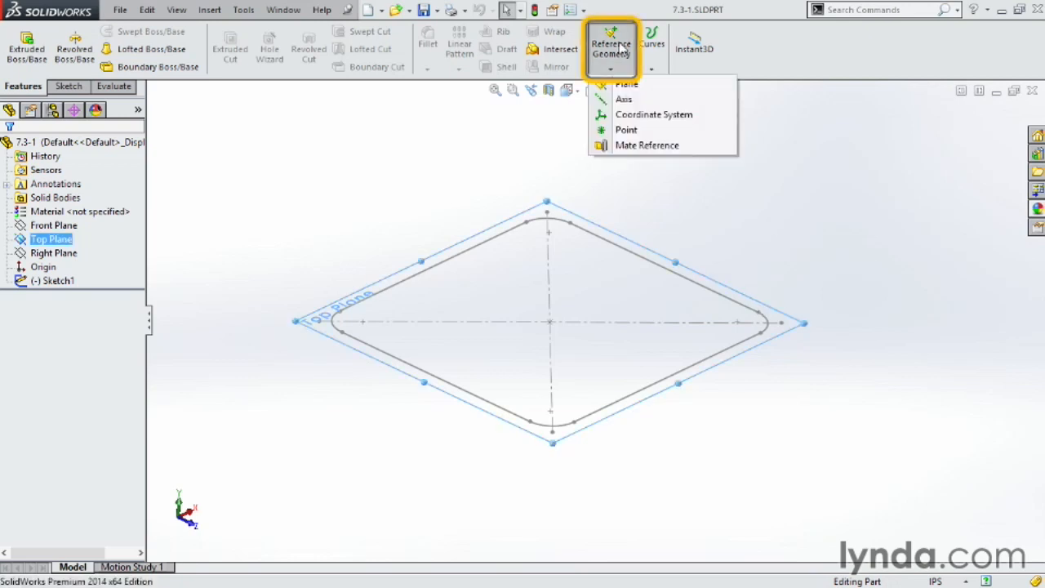
left_click(630, 84)
mouse_move(868, 303)
middle_mouse_down()
mouse_move(868, 200)
mouse_move(876, 293)
mouse_move(840, 317)
middle_mouse_up()
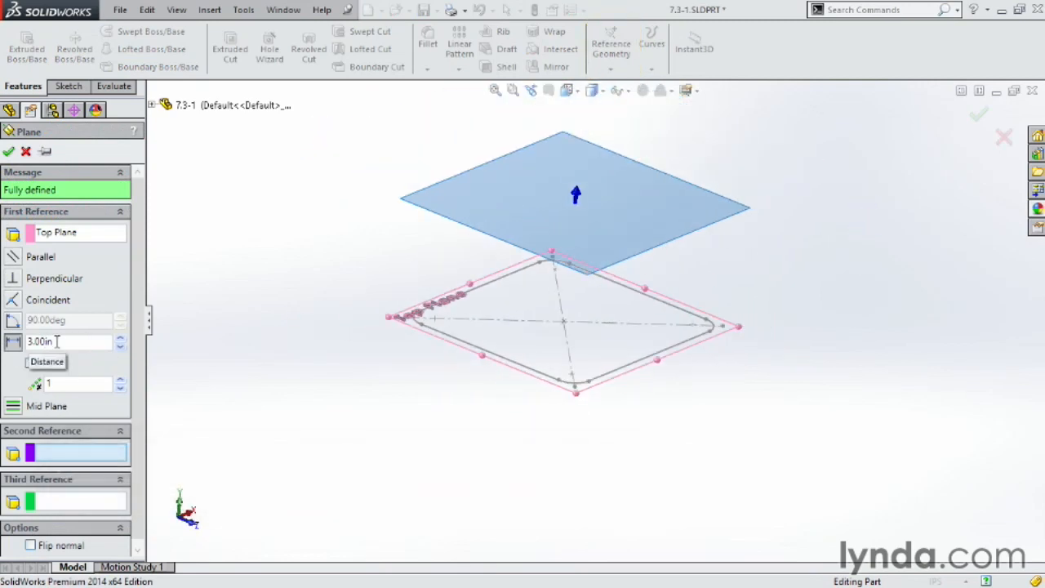
left_click(8, 151)
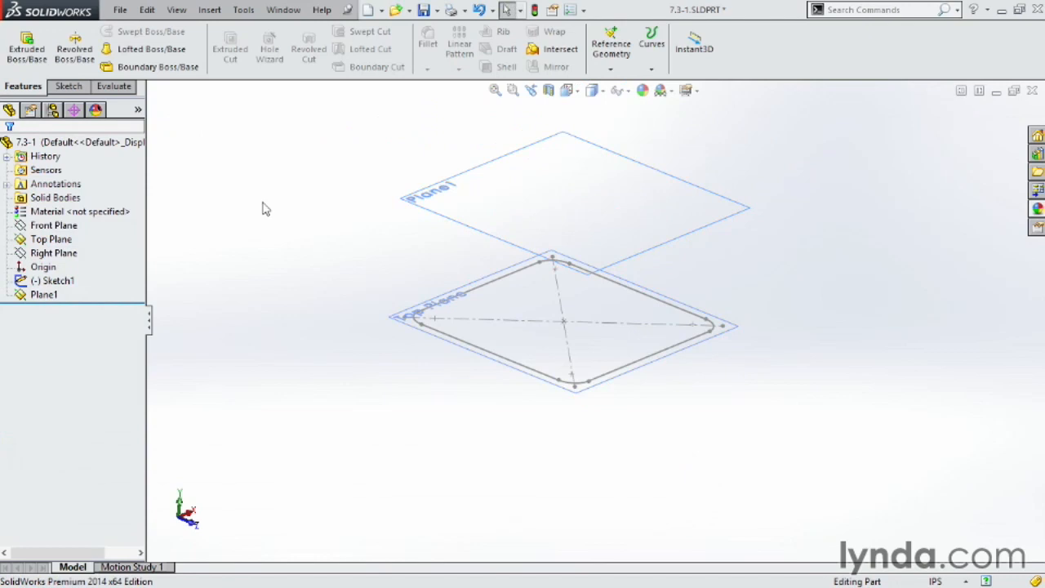
- Sketch a single point at the origin on the new offset plane and exit the sketch
left_click(669, 175)
left_click(725, 125)
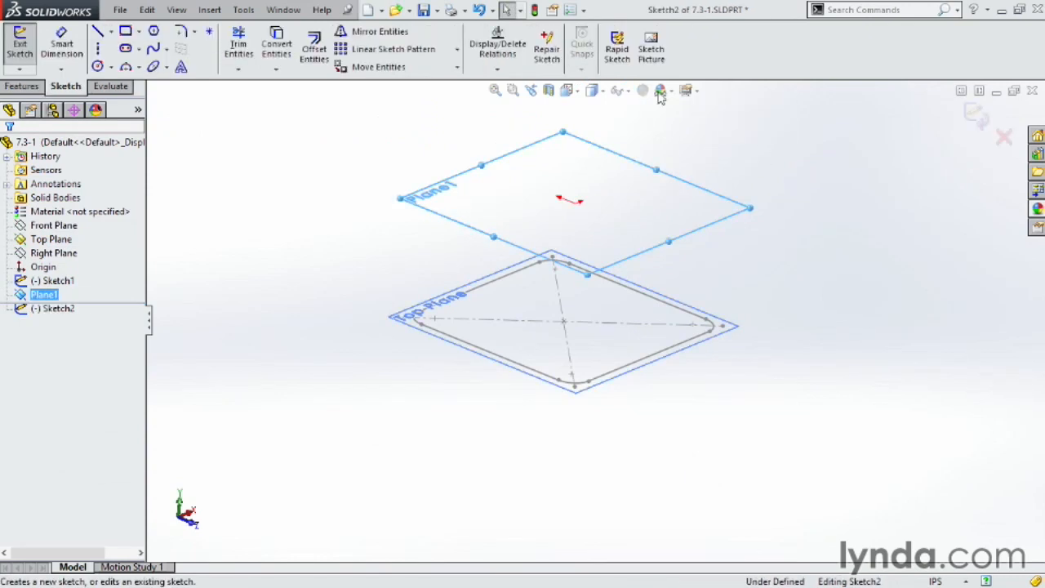
left_click(209, 31)
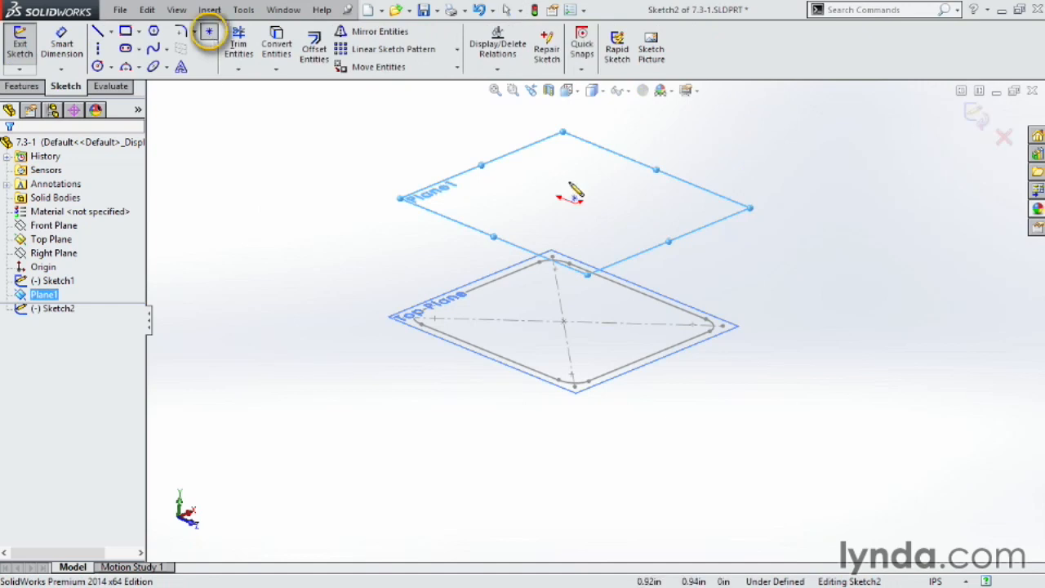
left_click(575, 203)
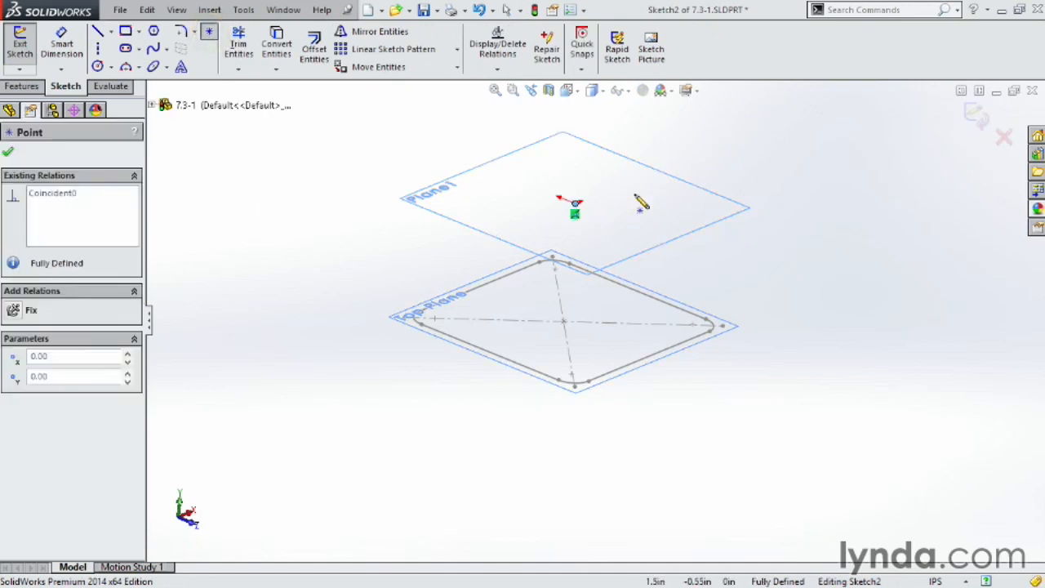
left_click(978, 116)
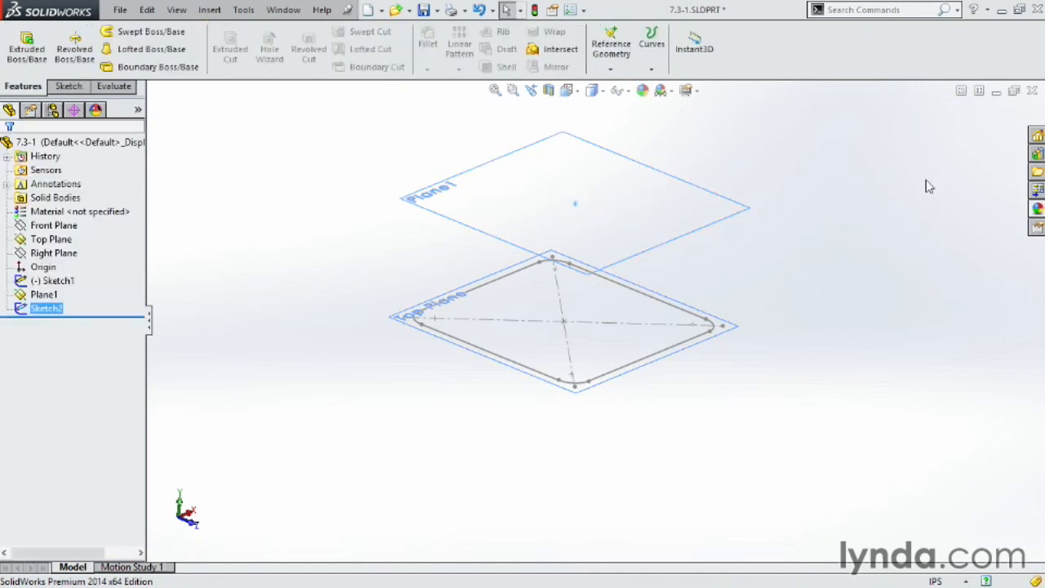
- Review the rounded-square base sketch, the offset plane and the point sketch as candidates for the loft
scroll(723, 289, "up", 2)
scroll(722, 288, "down", 2)
mouse_move(724, 287)
middle_mouse_down()
mouse_move(724, 258)
mouse_move(723, 298)
middle_mouse_up()
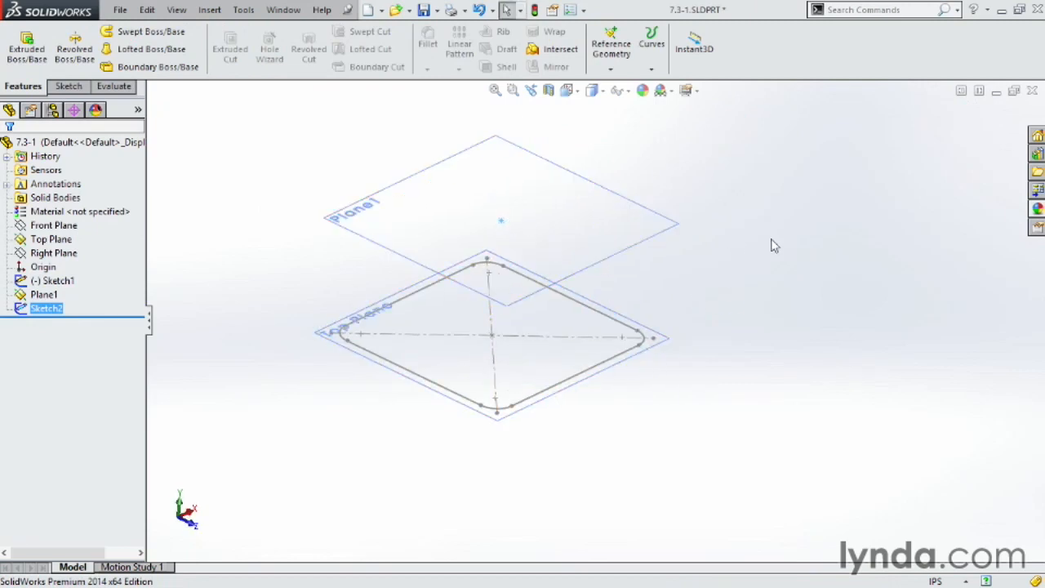
key("d")
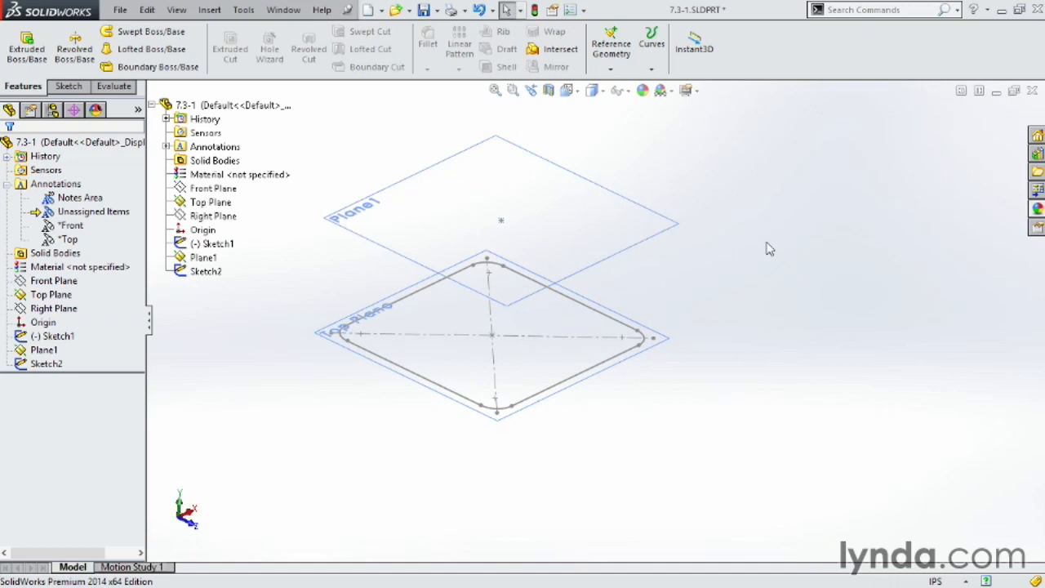
key("z")
left_click(8, 184)
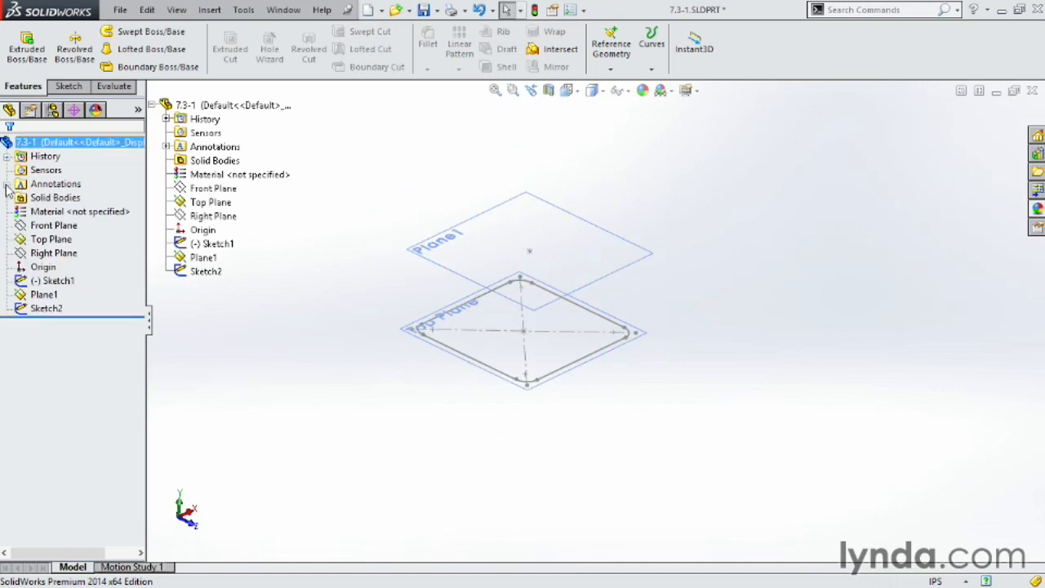
left_click(30, 285)
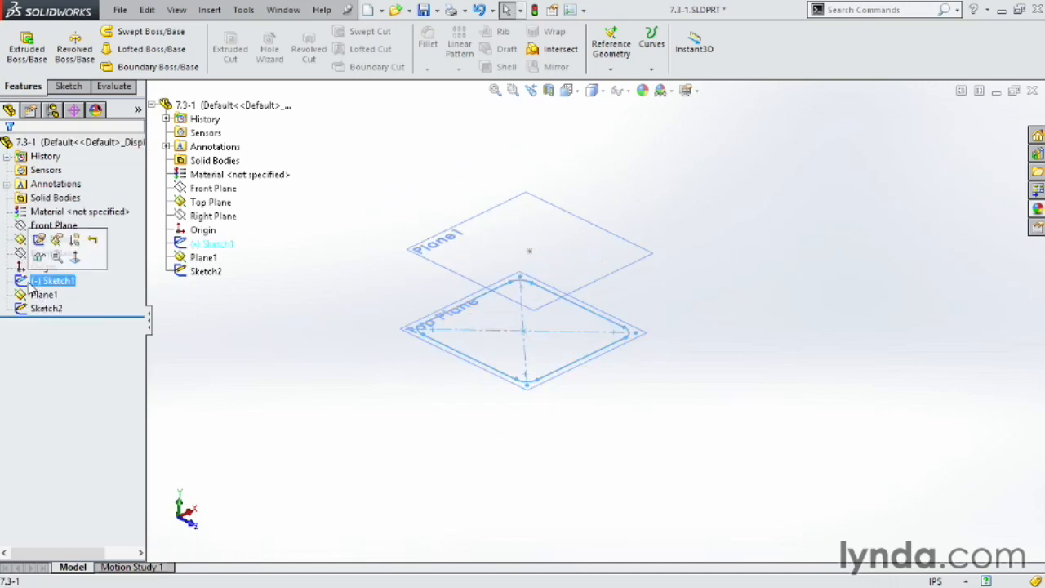
left_click(45, 294)
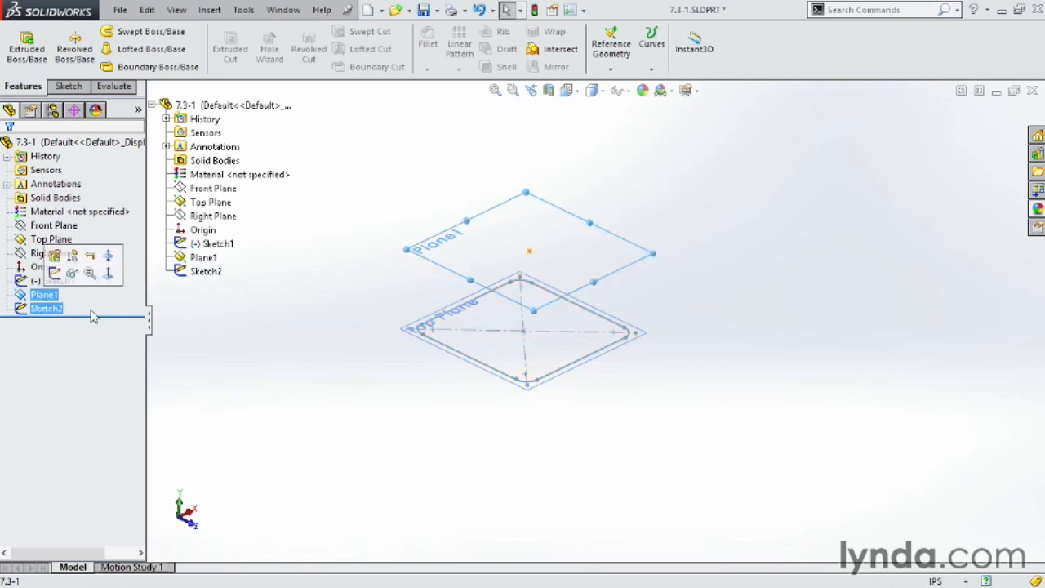
left_click(23, 285)
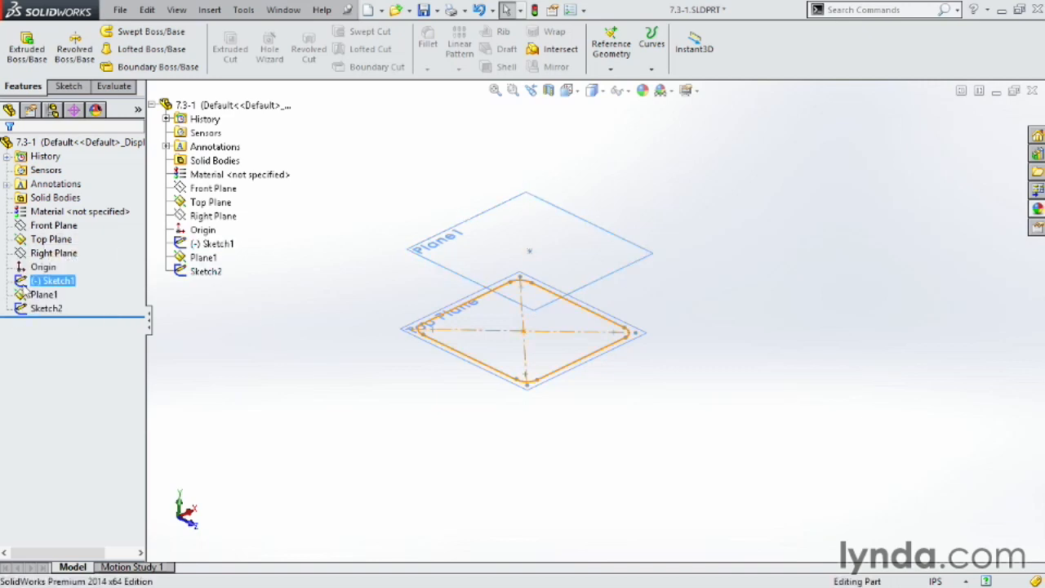
left_click(33, 311, "ctrl")
left_click(226, 317)
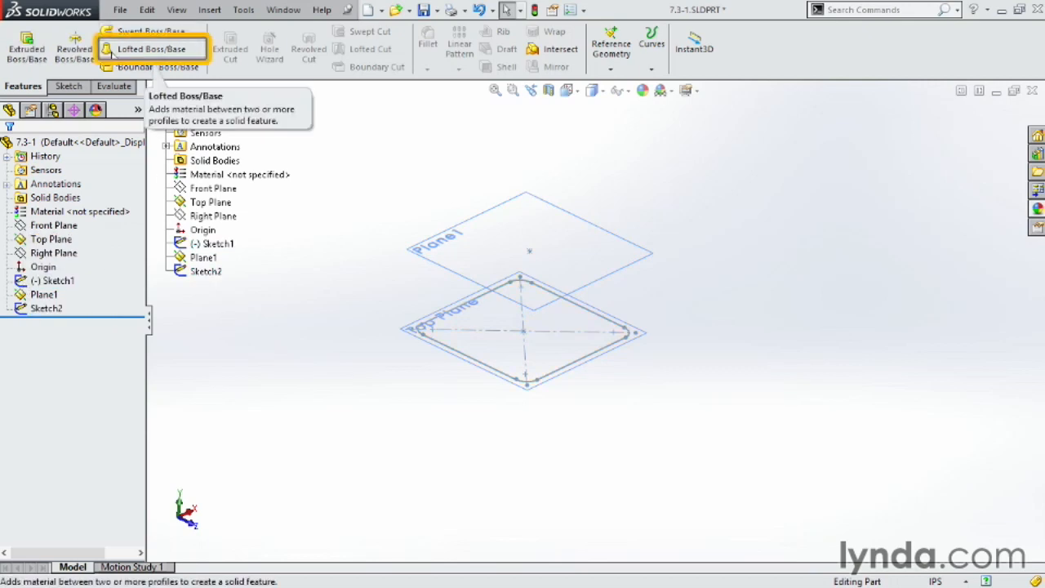
- Create a Lofted Boss/Base from the rounded-square profile Sketch1 up to the point in Sketch2
left_click(120, 52)
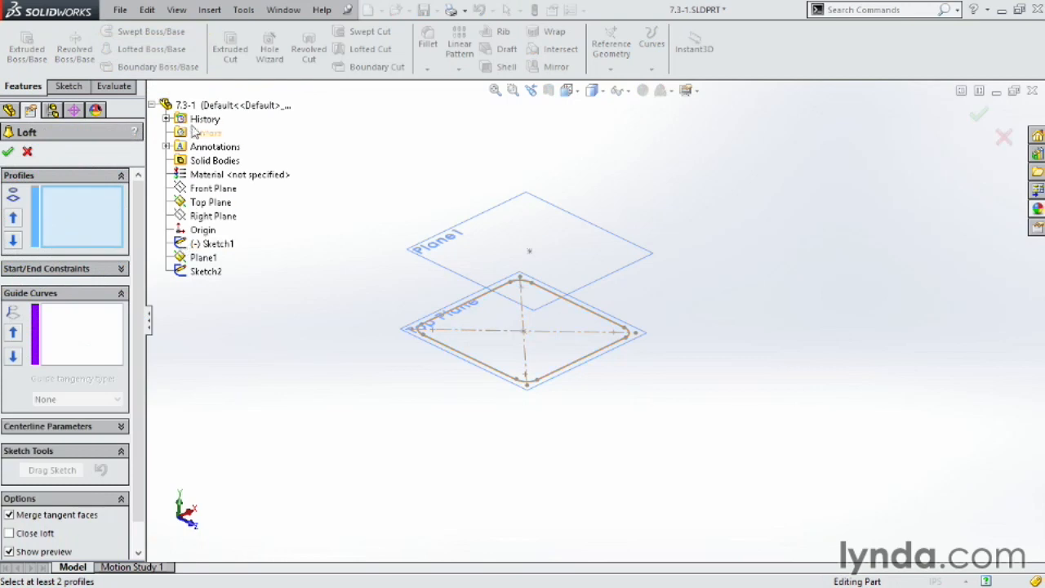
left_click(151, 105)
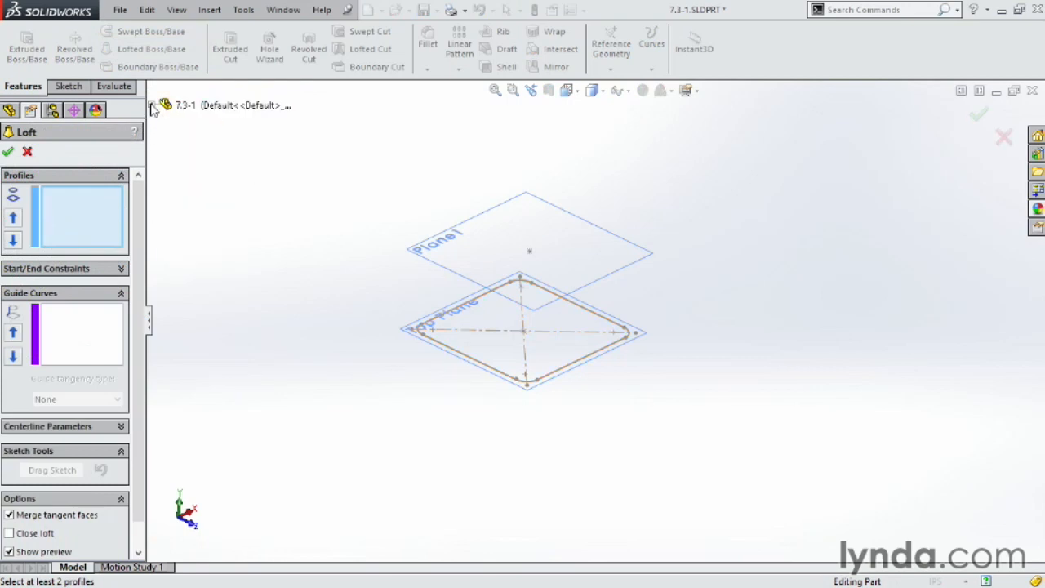
left_click(151, 105)
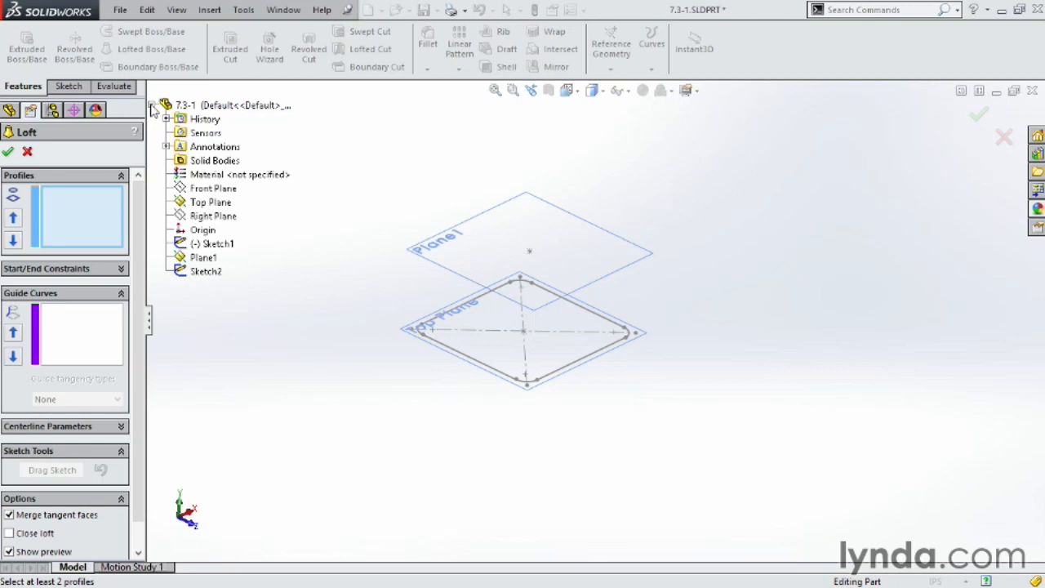
left_click(210, 243)
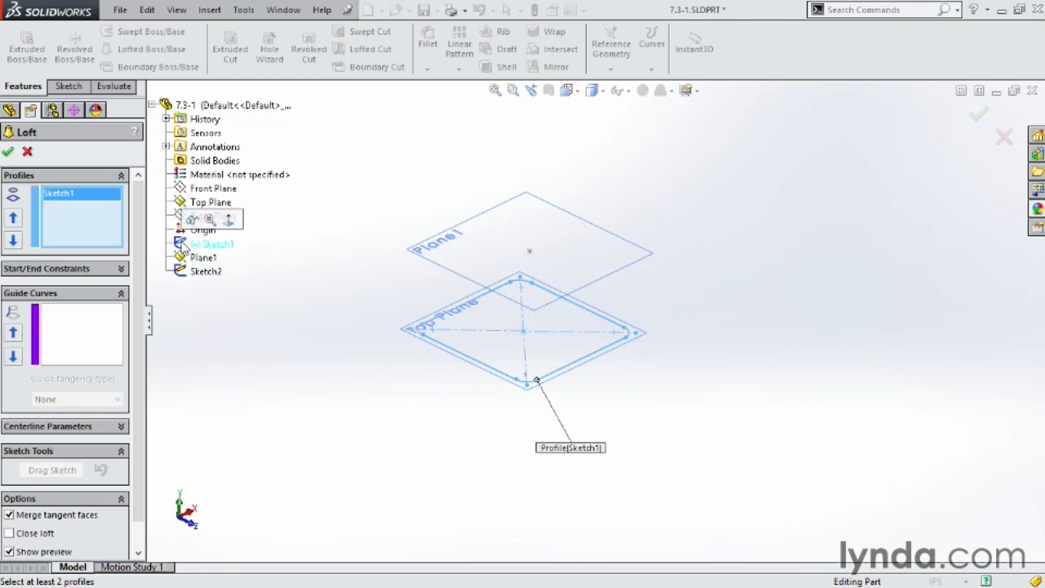
left_click(181, 273)
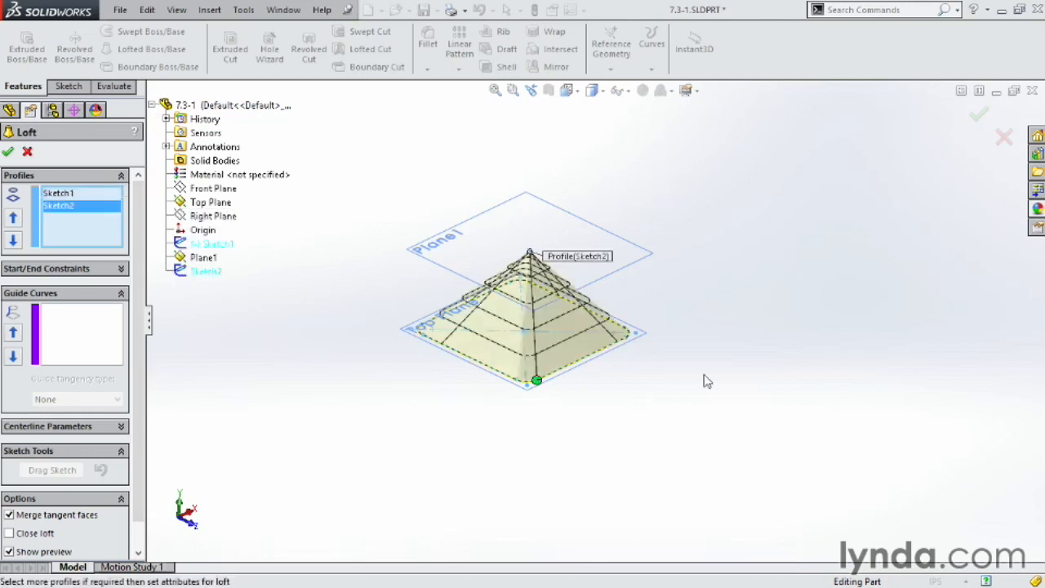
middle_click_drag(730, 350, 653, 386)
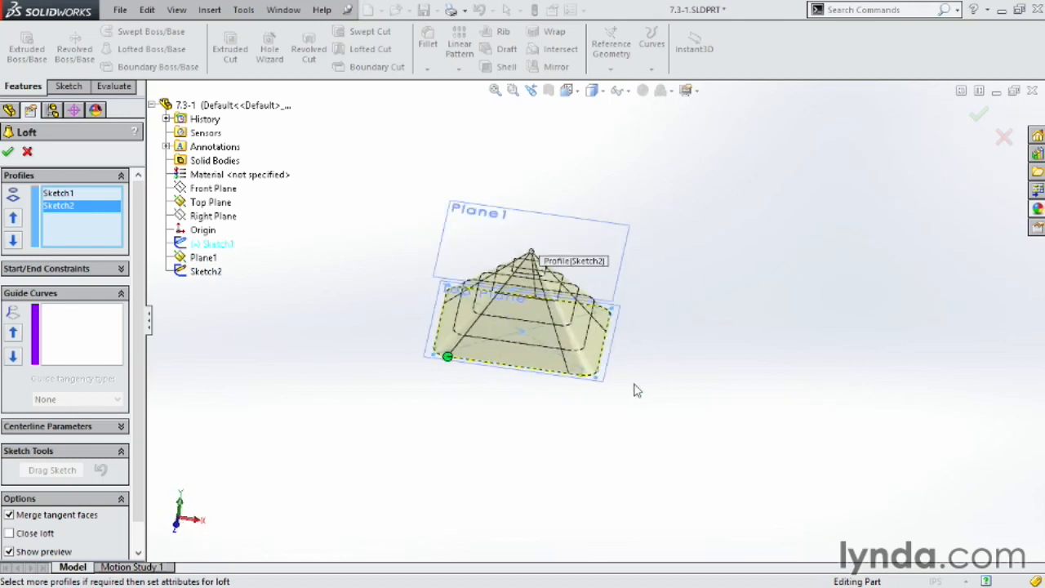
left_click(8, 153)
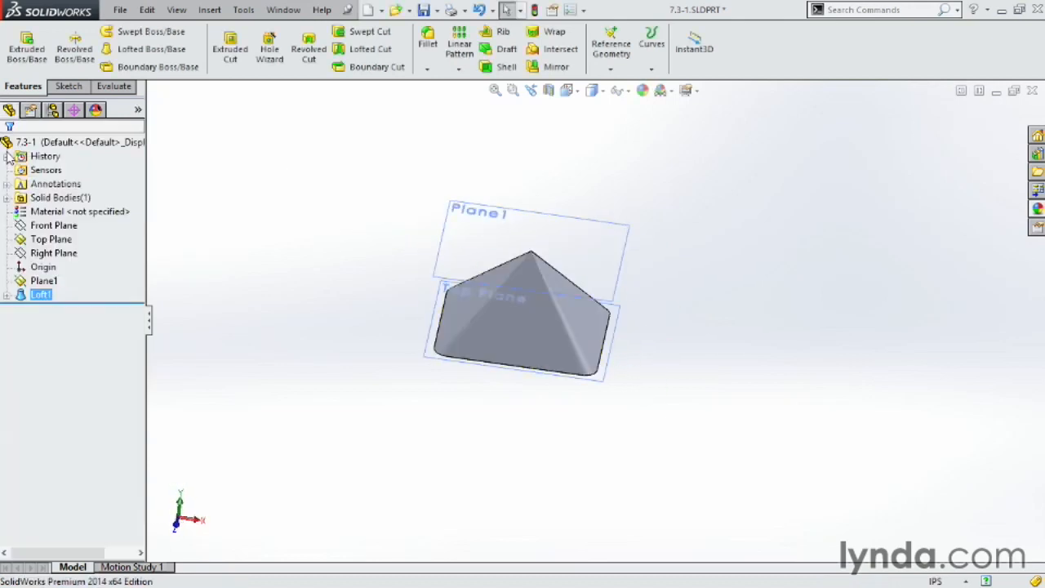
- Hide the offset plane Plane1 and the Top Plane around the lofted pyramid
mouse_move(326, 222)
middle_mouse_down()
mouse_move(401, 297)
mouse_move(555, 340)
mouse_move(415, 233)
middle_mouse_up()
left_click(414, 231)
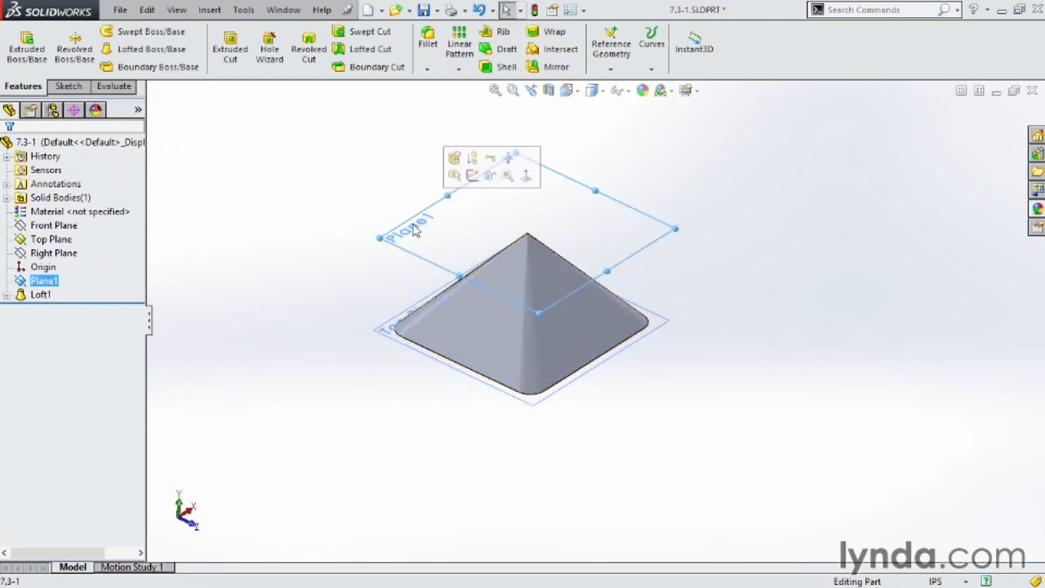
left_click(490, 175)
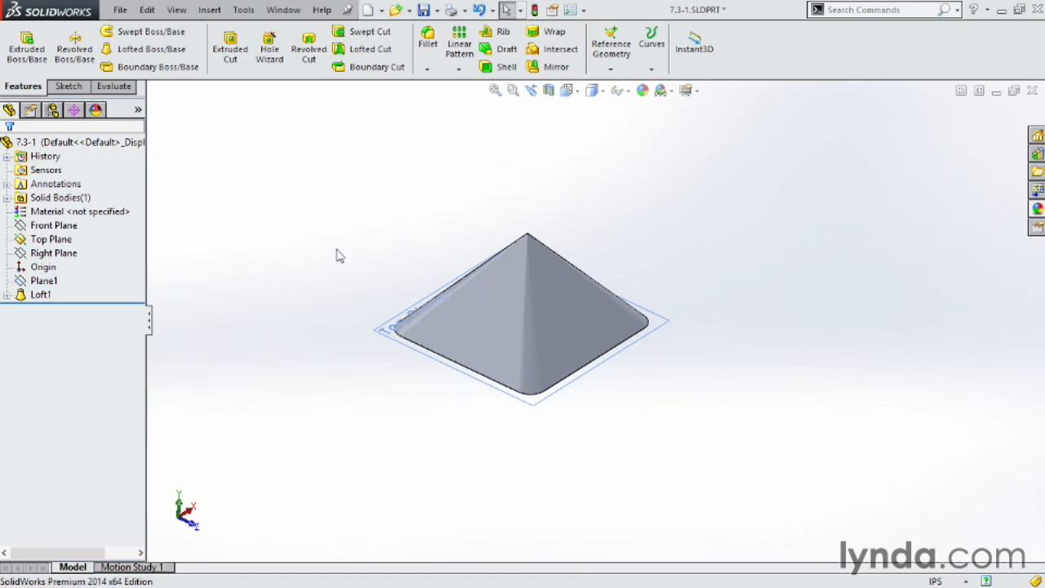
left_click(380, 330)
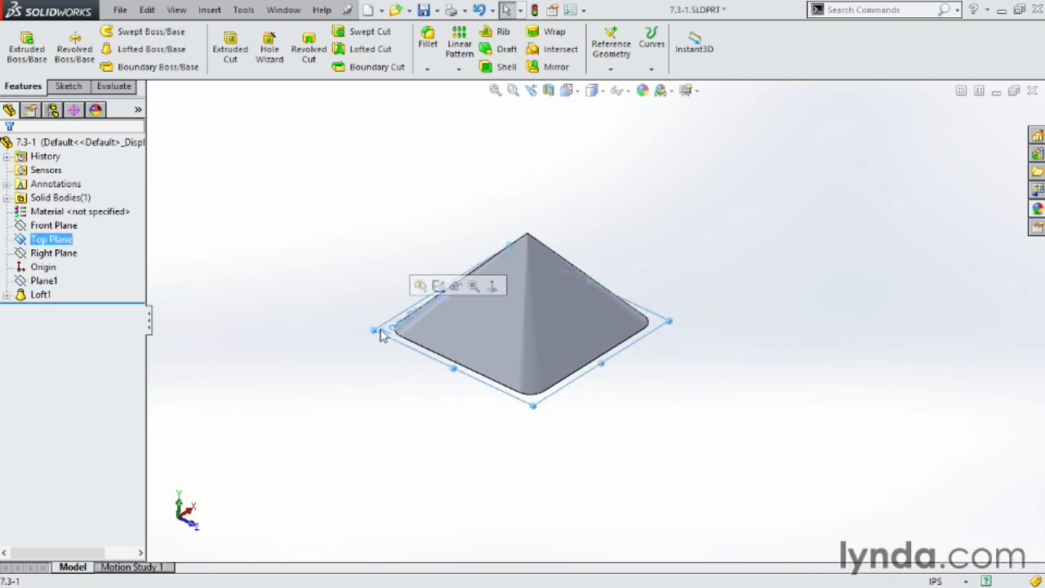
left_click(457, 286)
- Edit the loft's upper profile Sketch2, viewed normal to its plane, and delete the point at the origin
middle_click_drag(602, 303, 671, 377)
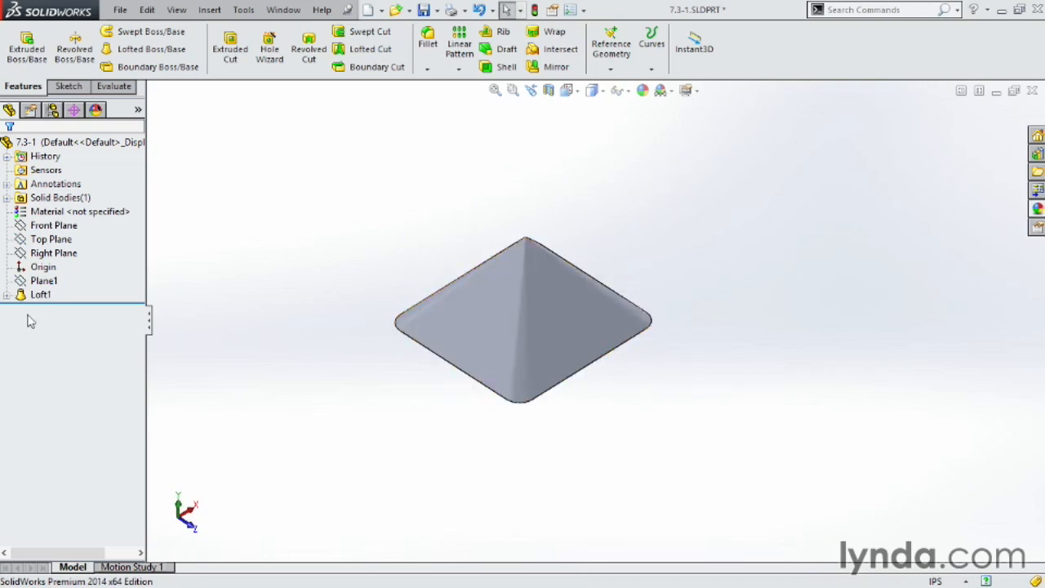
left_click(6, 295)
left_click(65, 308)
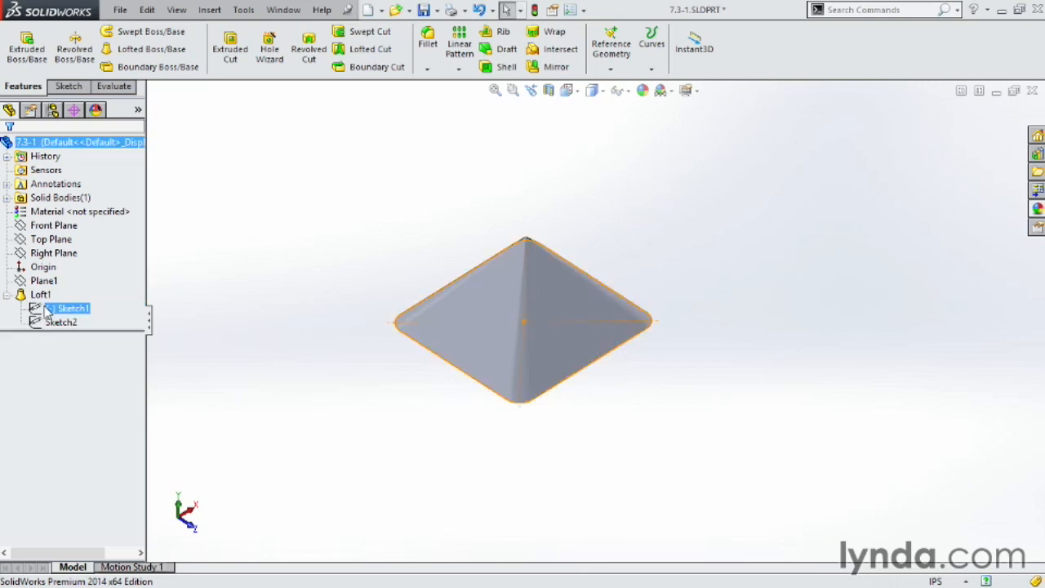
left_click(48, 324)
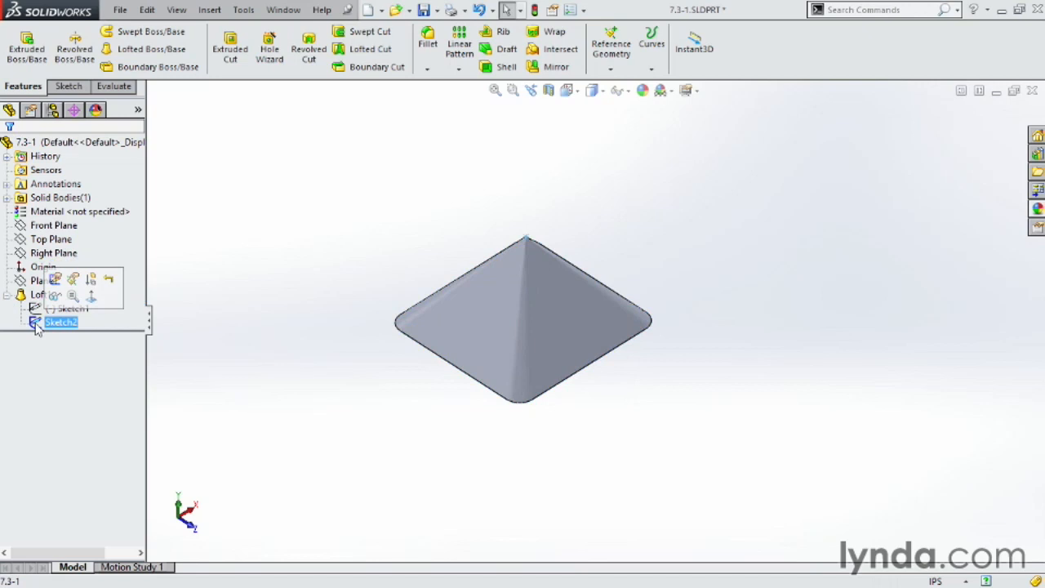
left_click(45, 281)
key("space")
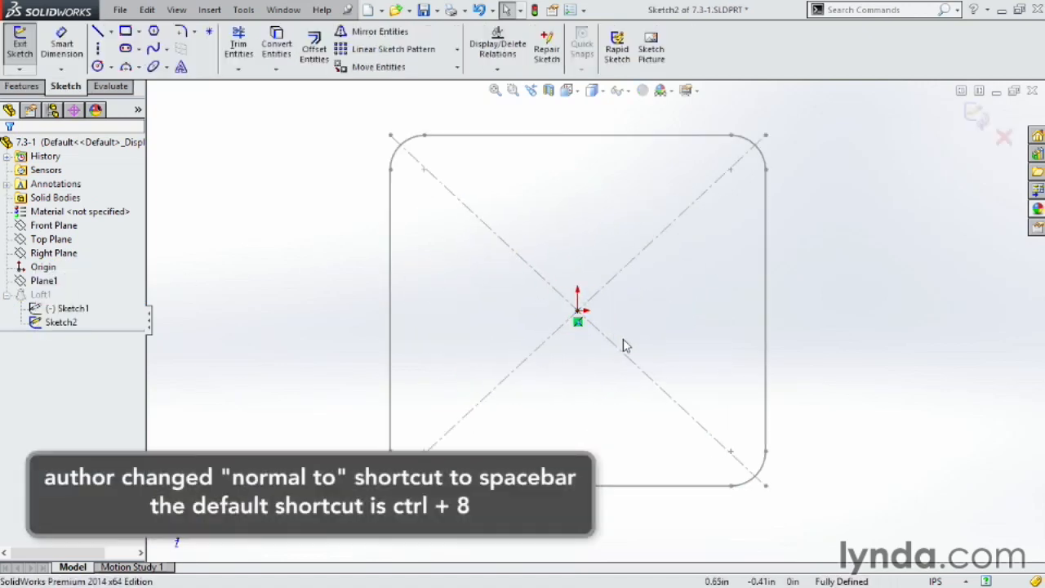
left_click(581, 320)
key("Delete")
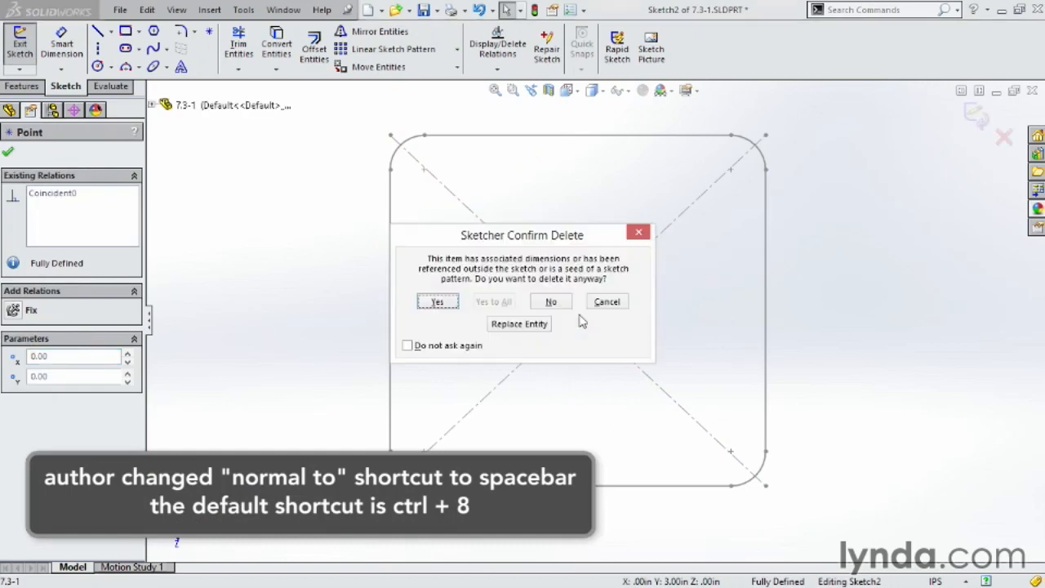
left_click(438, 302)
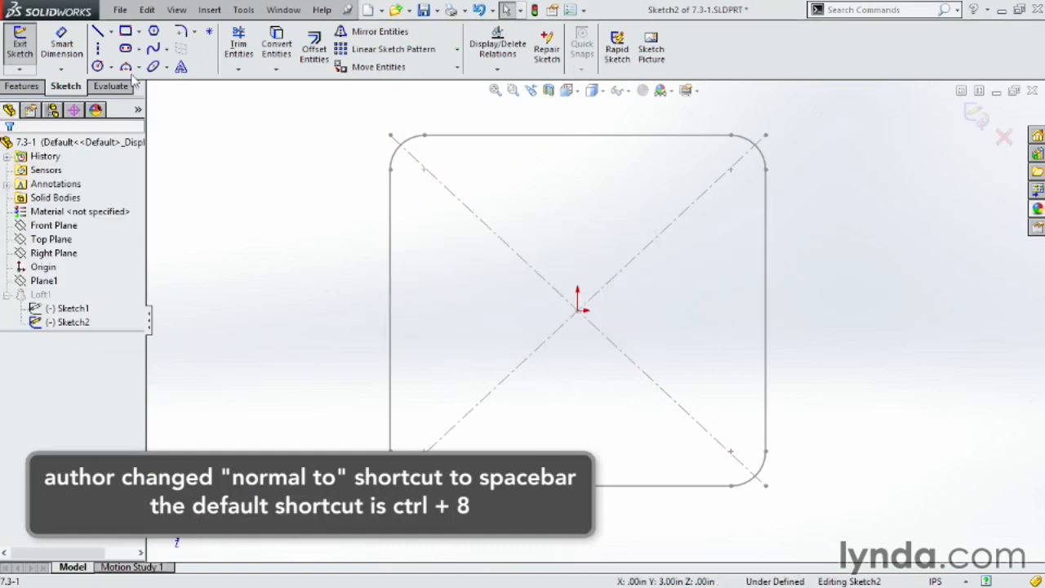
- Sketch a circle centred on the origin inside the rounded square and exit the sketch to rebuild the loft
left_click(98, 67)
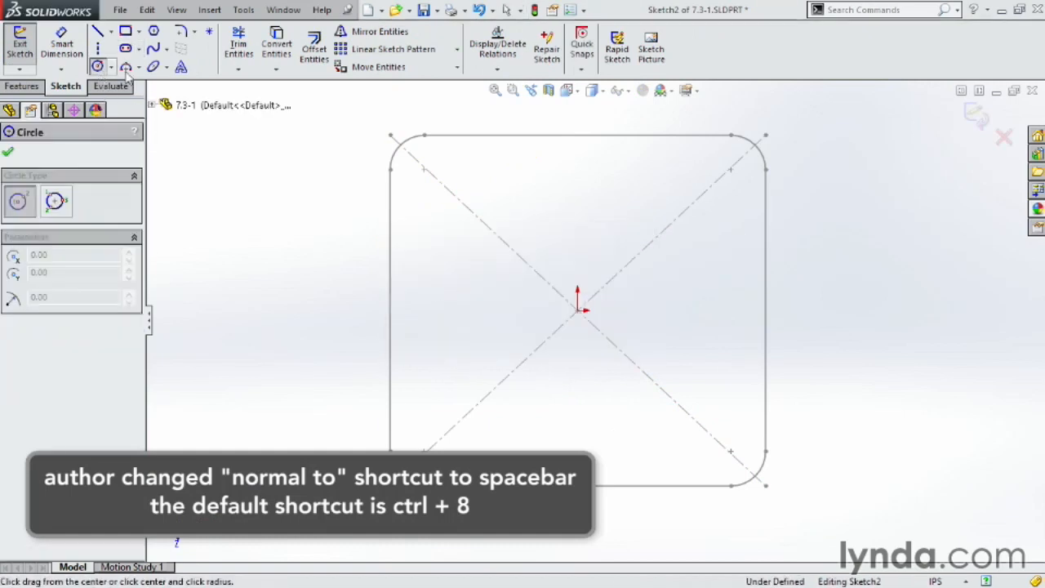
left_click(578, 308)
left_click(661, 299)
key("Escape")
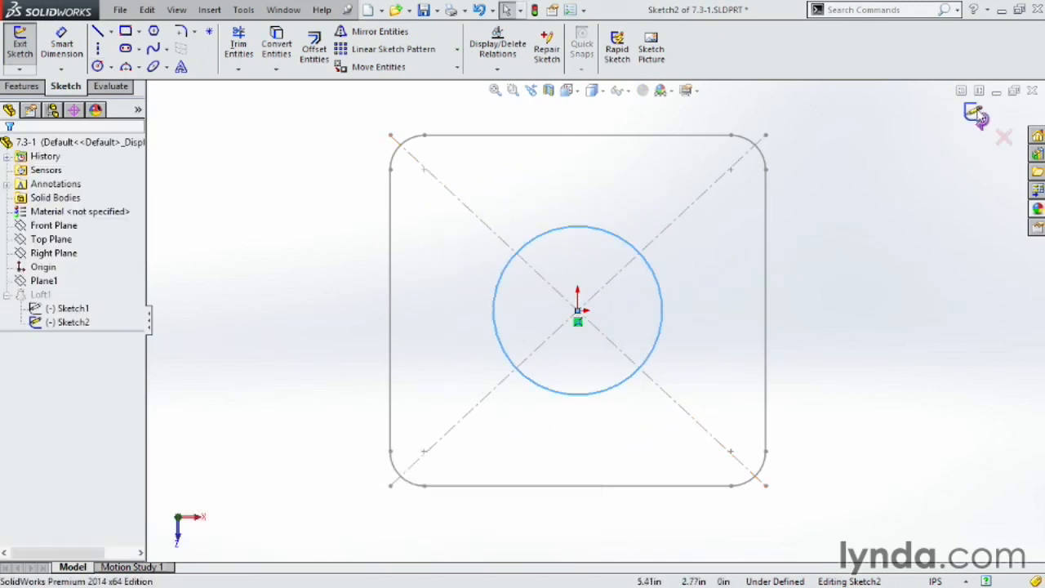
left_click(977, 116)
mouse_move(846, 389)
middle_mouse_down()
mouse_move(797, 158)
mouse_move(858, 159)
mouse_move(907, 191)
middle_mouse_up()
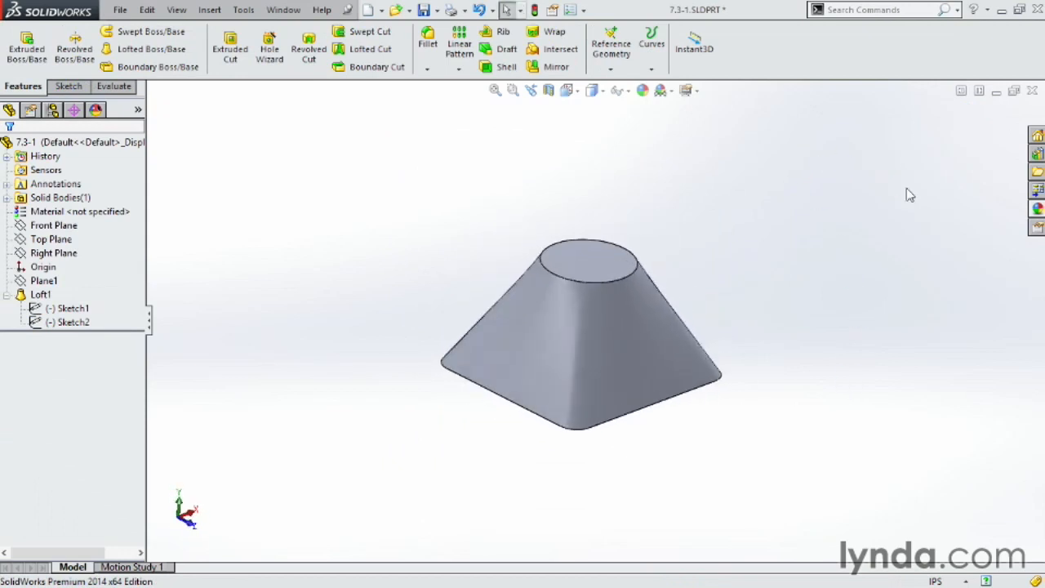
- Edit the Loft1 feature and set its start constraint to Normal To Profile
left_click(41, 309)
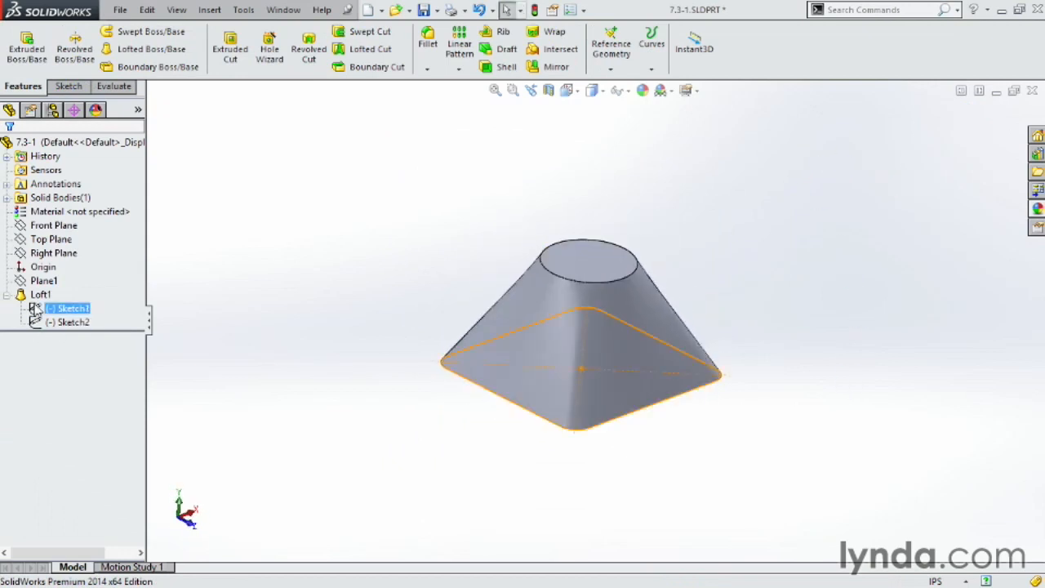
left_click(219, 262)
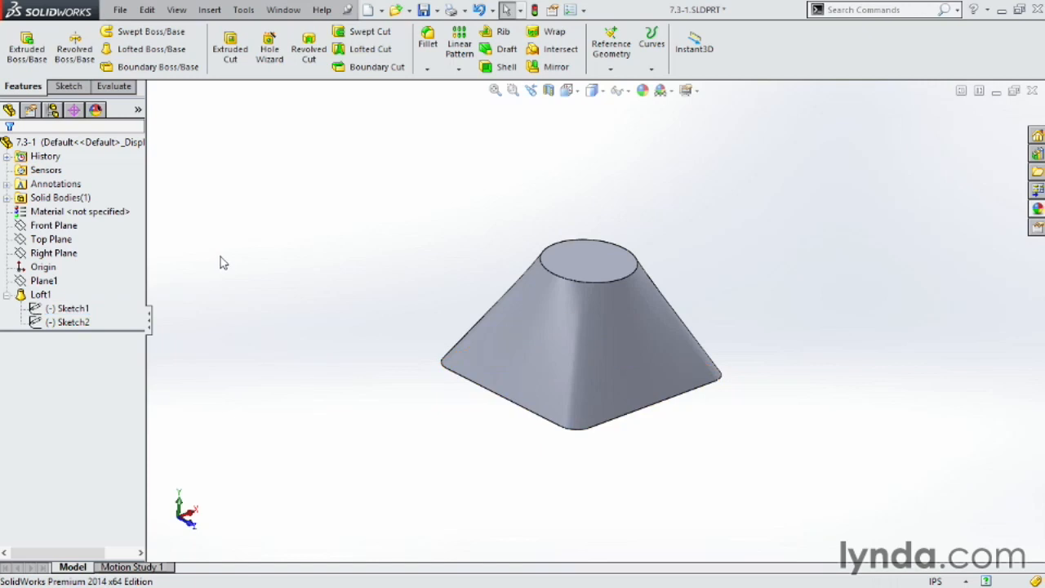
left_click(41, 294)
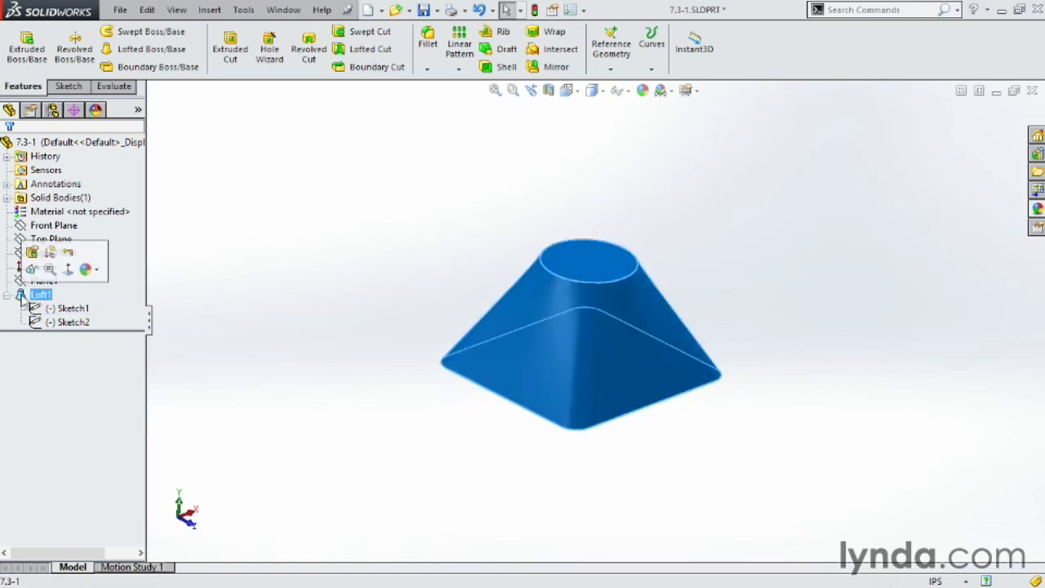
left_click(31, 254)
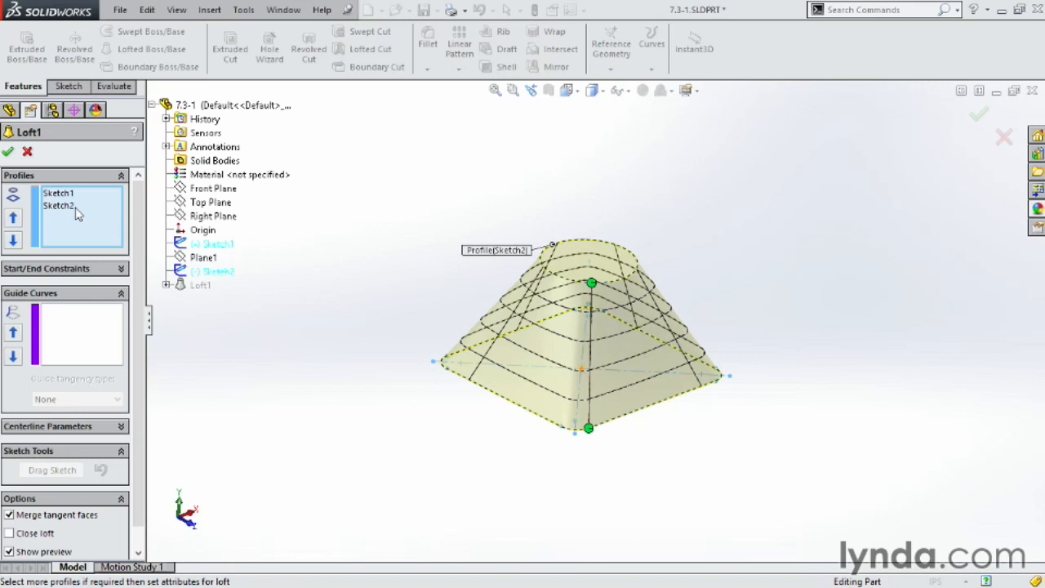
left_click(122, 269)
scroll(79, 262, "down", 1)
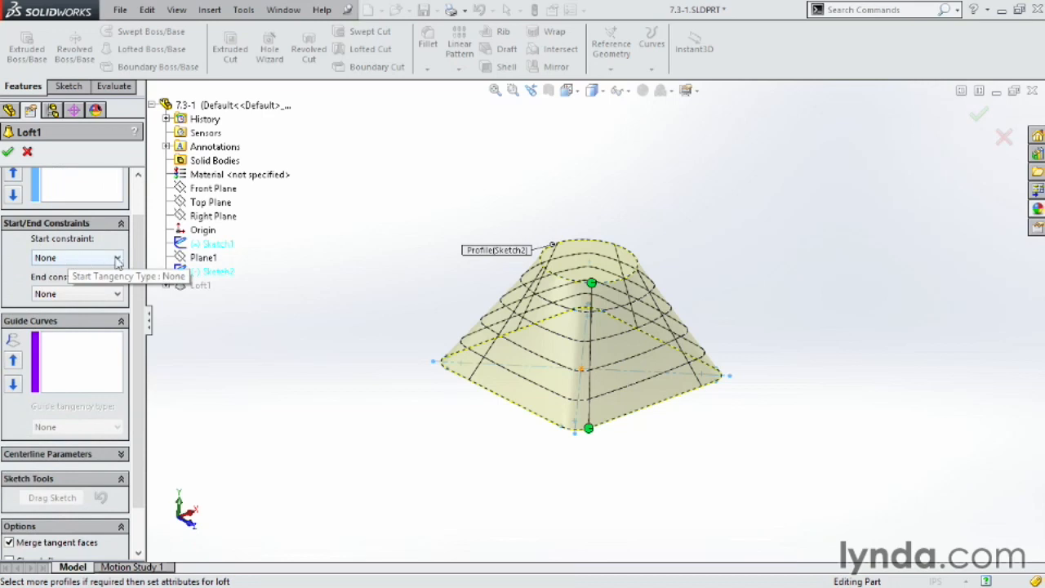
left_click(117, 260)
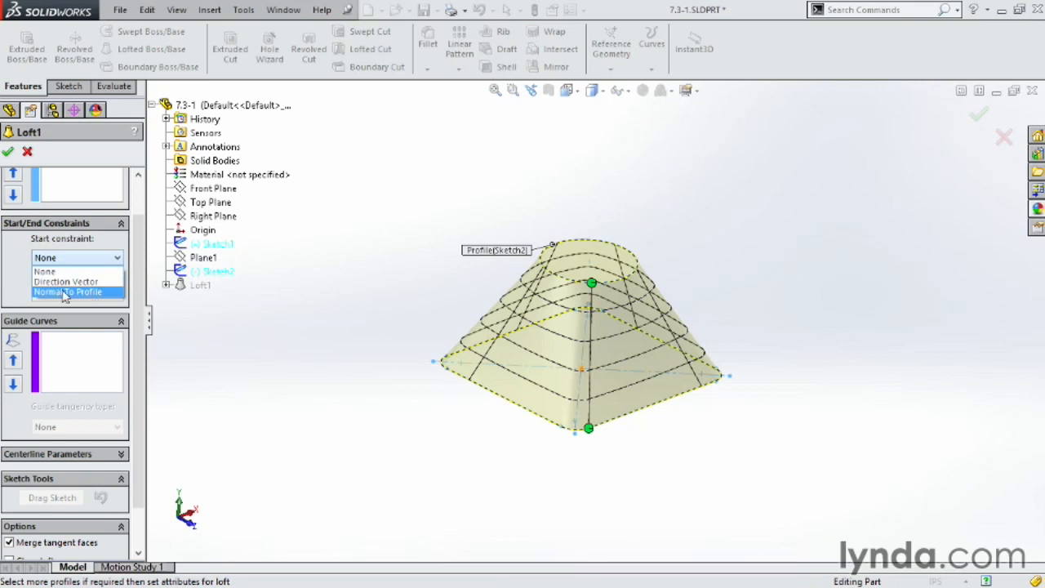
left_click(95, 292)
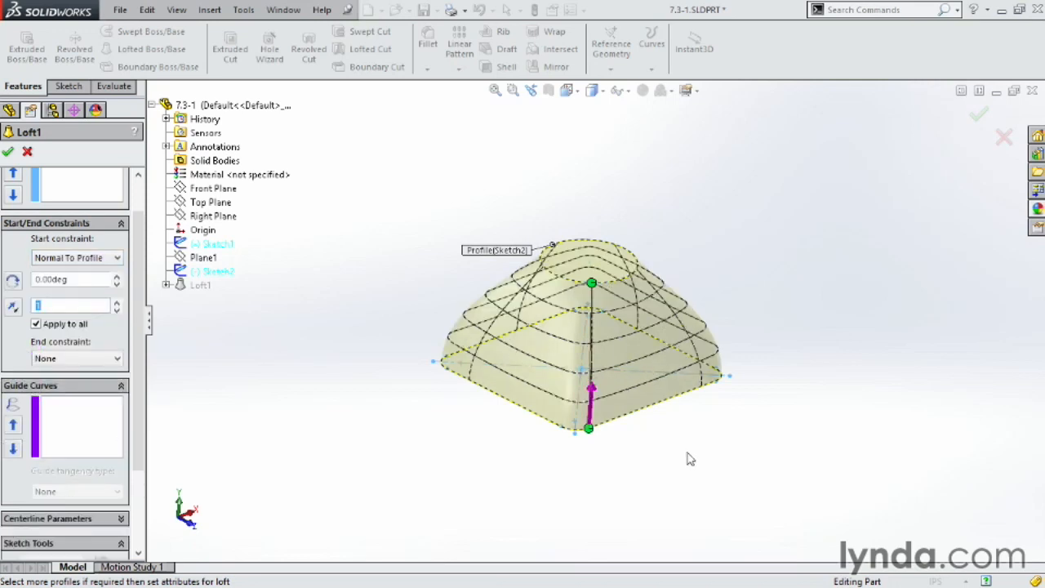
- Adjust the start tangent length at the rounded-square base and set it to 0.5
middle_click_drag(707, 400, 760, 390)
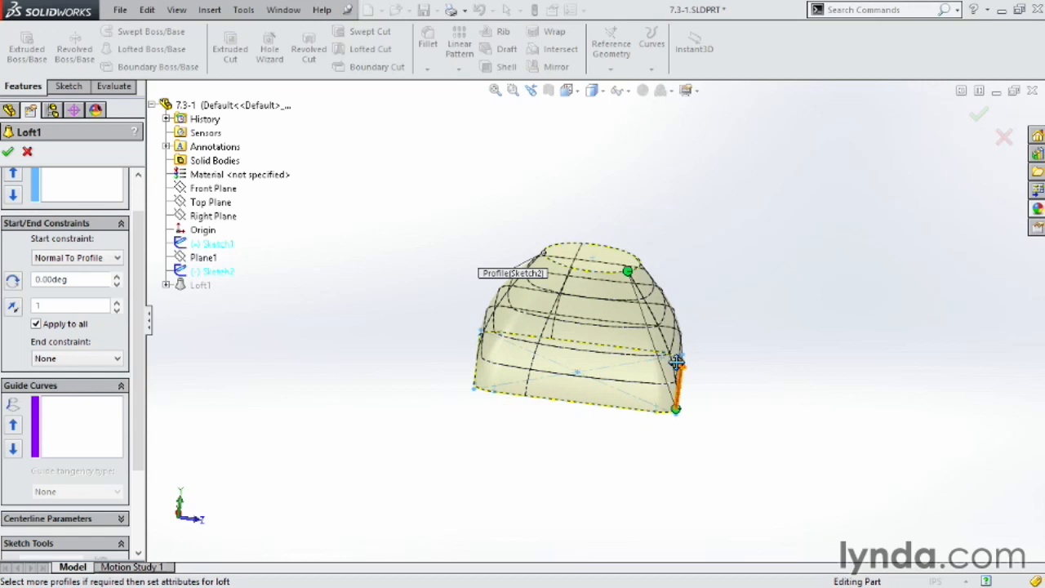
mouse_move(681, 364)
left_mouse_down()
mouse_move(693, 323)
mouse_move(684, 361)
left_mouse_up()
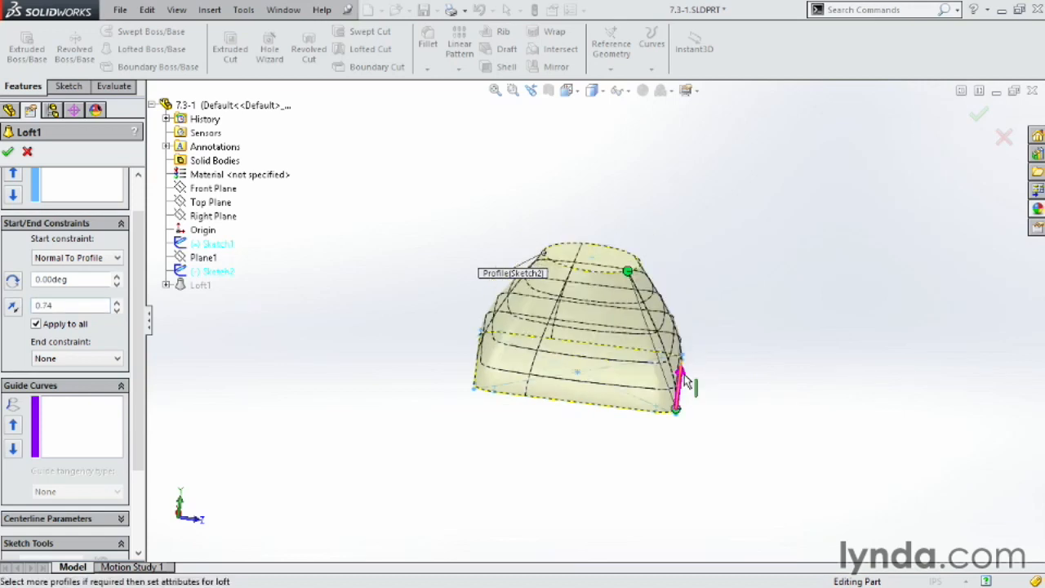
left_click_drag(67, 305, 30, 305)
type(".5")
key("Return")
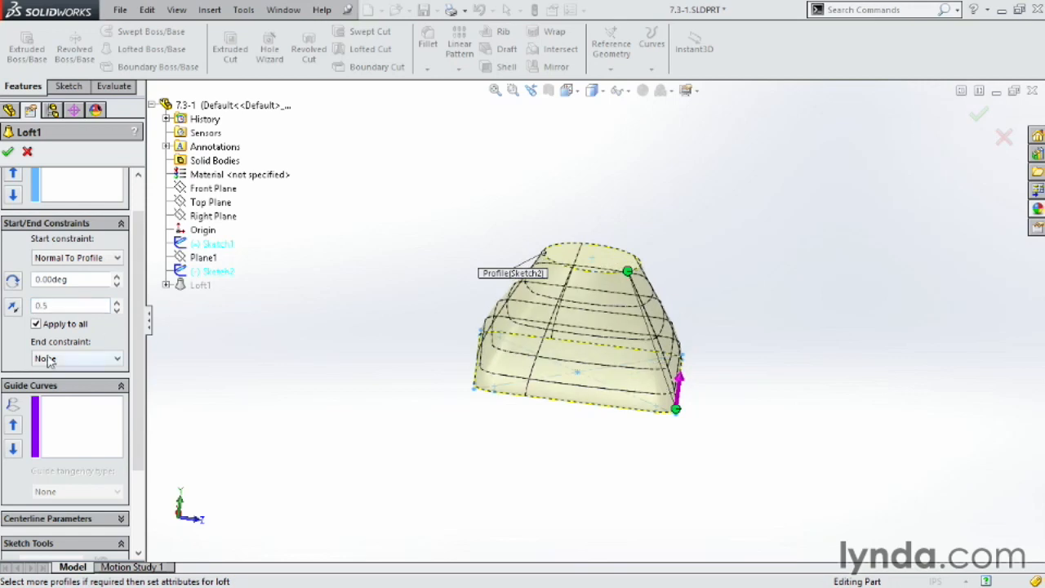
- Set the loft's end constraint to Normal To Profile and adjust its tangent length at the circle to about 0.76
left_click(116, 359)
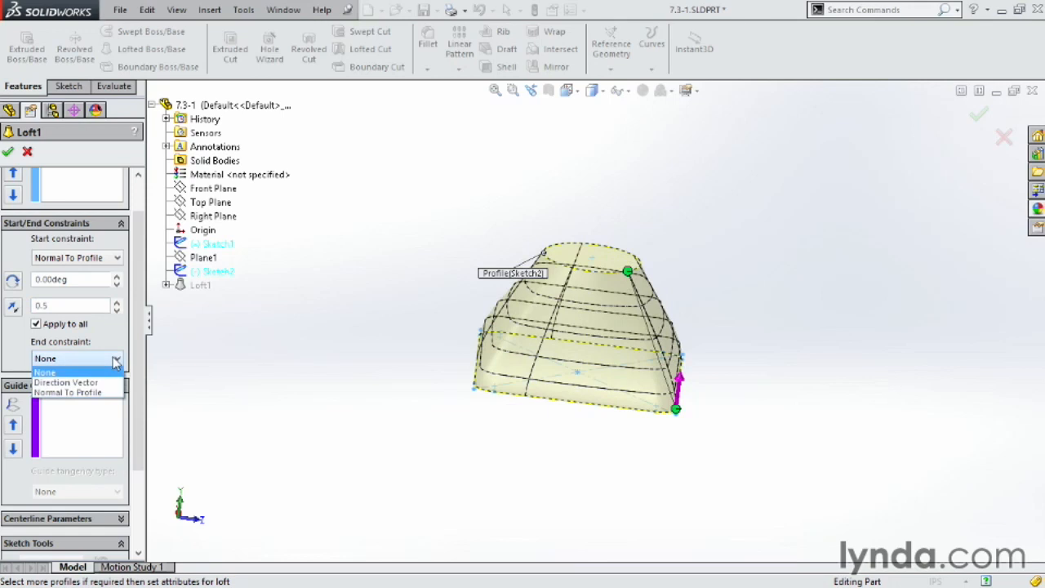
left_click(96, 392)
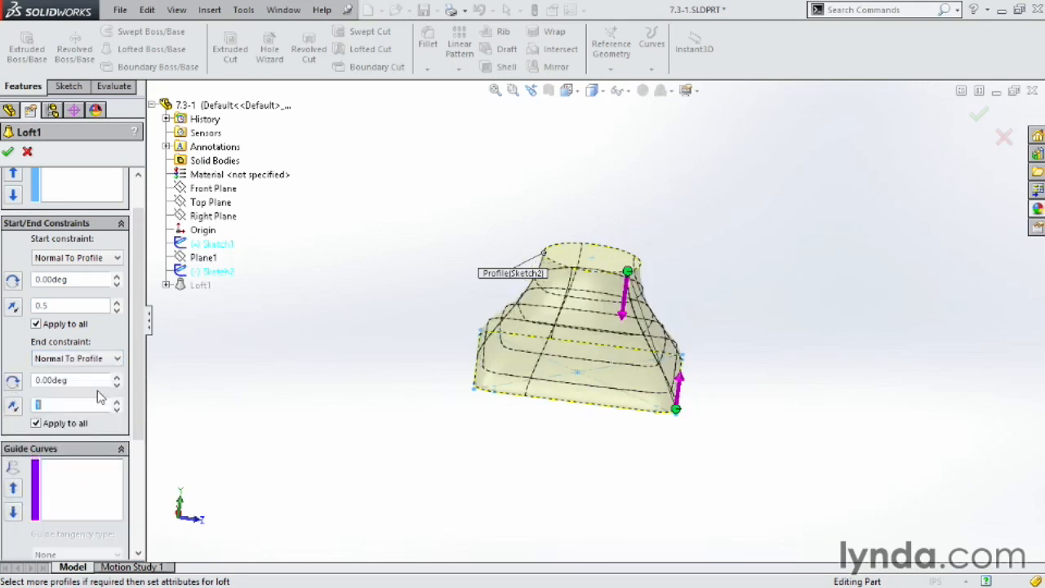
middle_click_drag(776, 373, 604, 319)
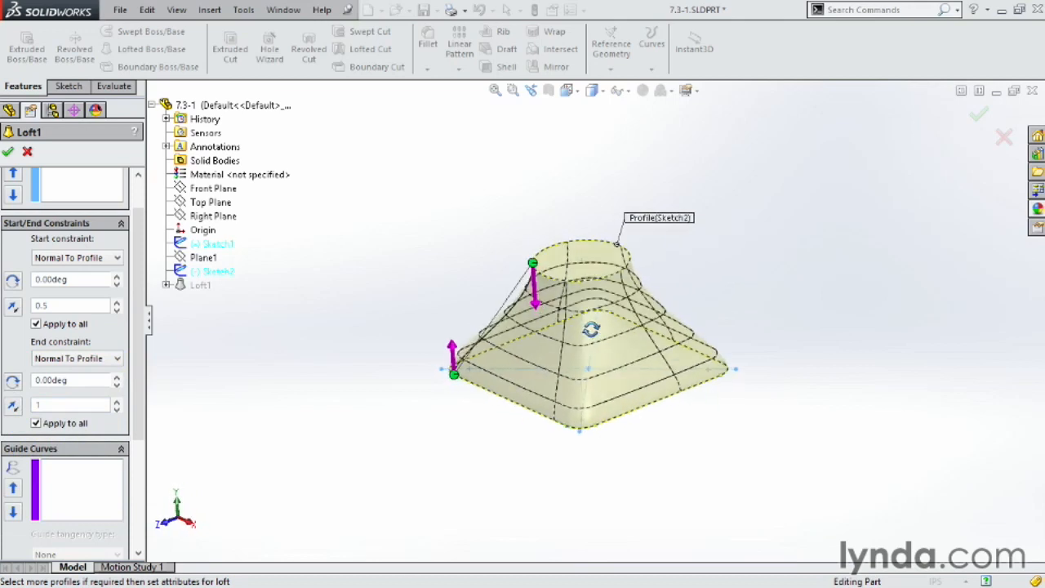
left_click_drag(532, 303, 533, 322)
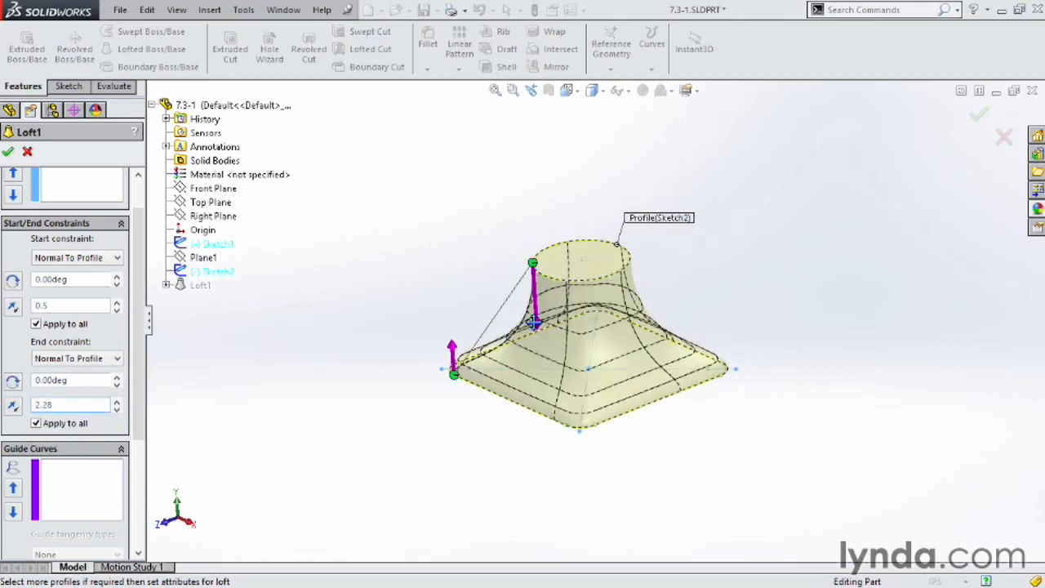
mouse_move(779, 362)
middle_mouse_down()
mouse_move(773, 285)
mouse_move(779, 351)
middle_mouse_up()
left_click_drag(543, 327, 545, 273)
middle_click_drag(748, 302, 752, 337)
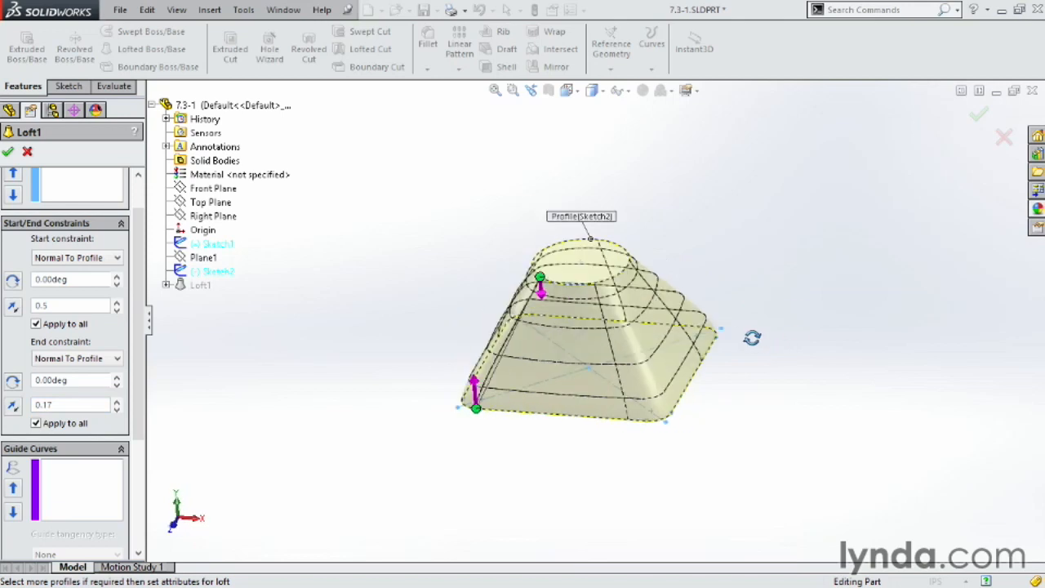
left_click_drag(540, 279, 541, 313)
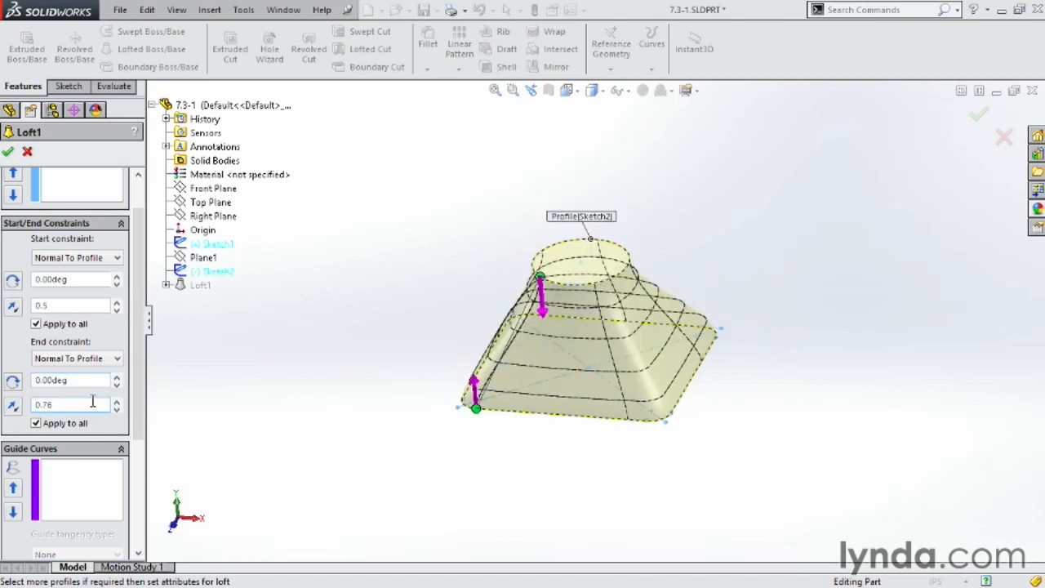
middle_click_drag(373, 397, 583, 465)
- Try Direction Vector as the loft's start constraint and return it to Normal To Profile with a tangent length of 1
left_click(116, 258)
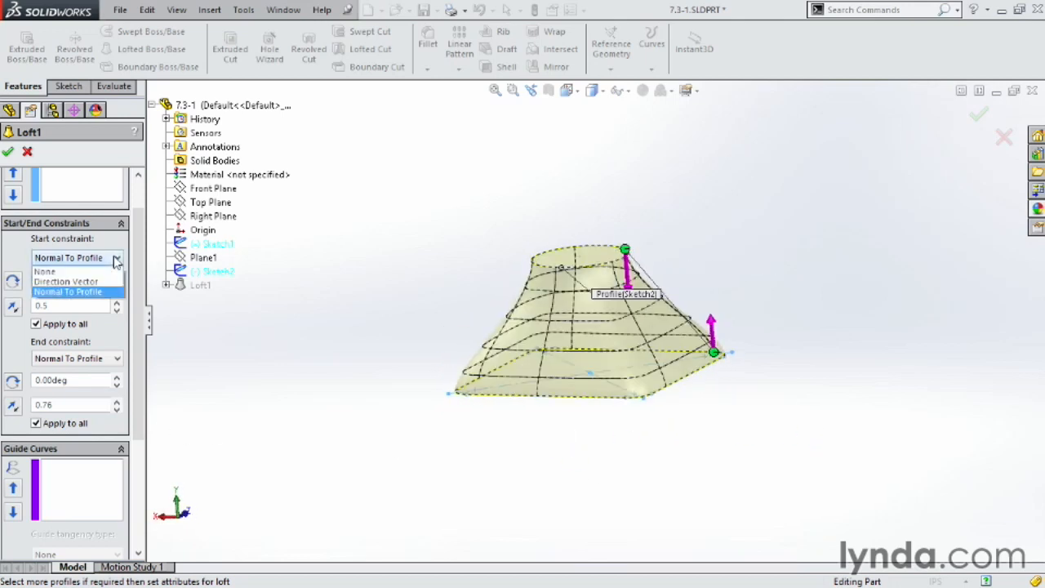
left_click(98, 281)
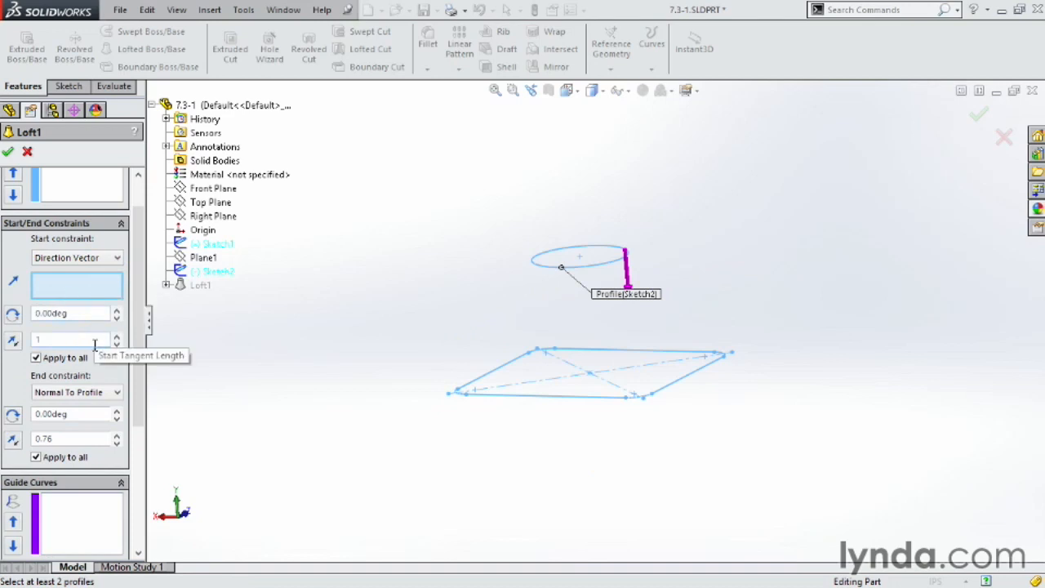
left_click(117, 258)
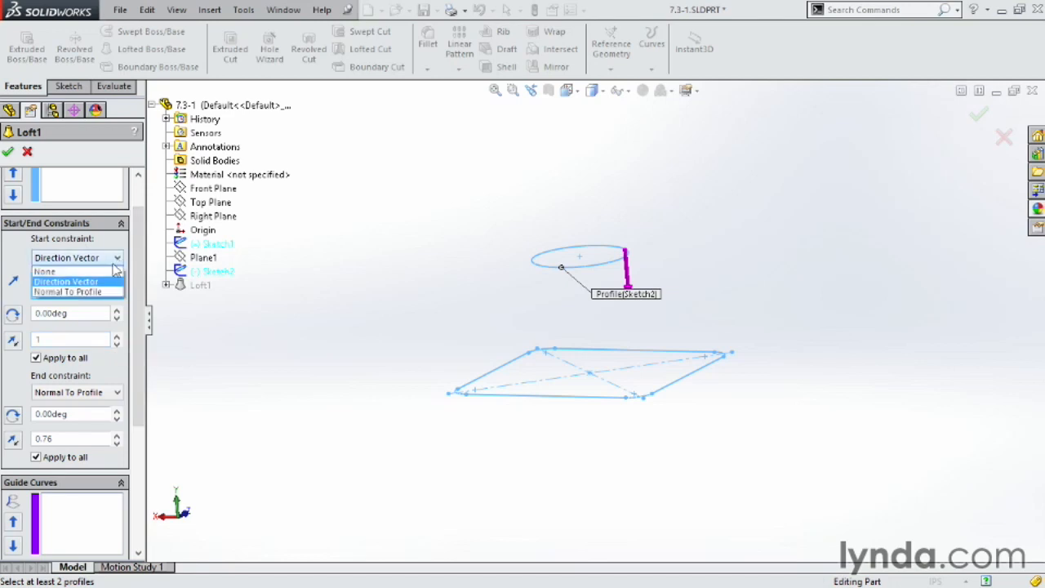
left_click(98, 292)
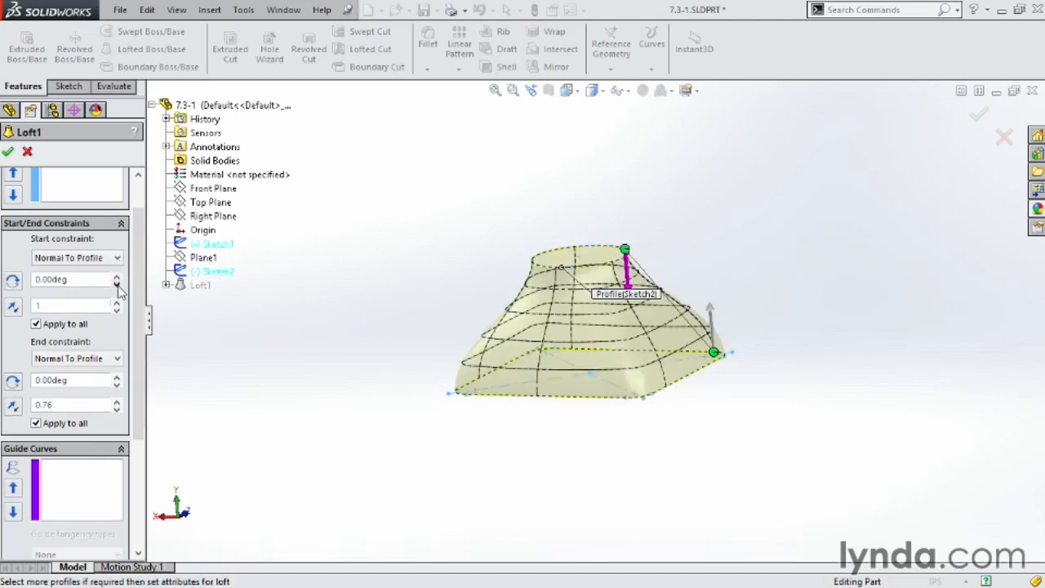
- Accept the loft's edited start and end constraints to rebuild the solid
scroll(142, 309, "up", 1)
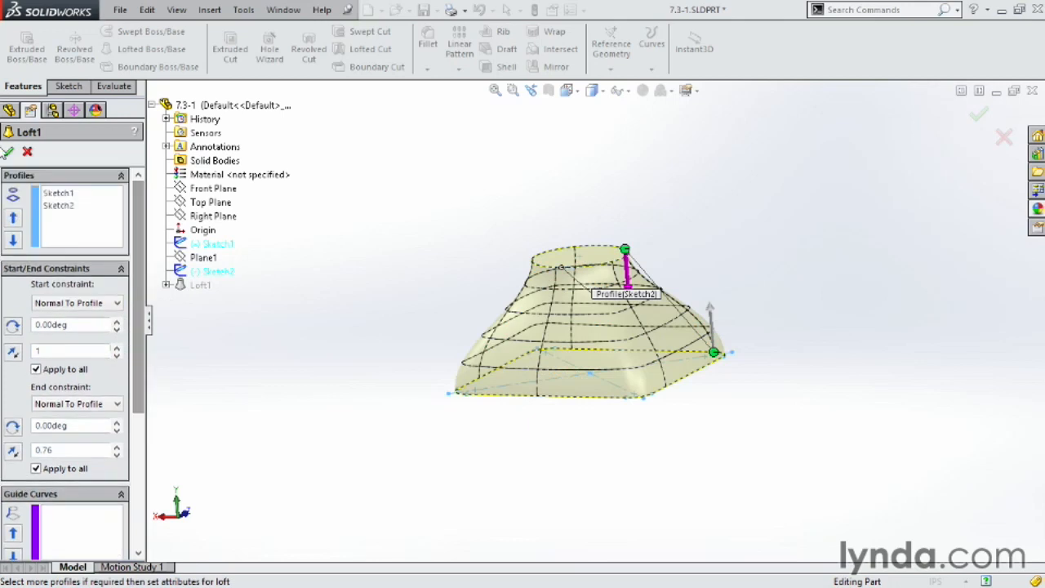
left_click(9, 152)
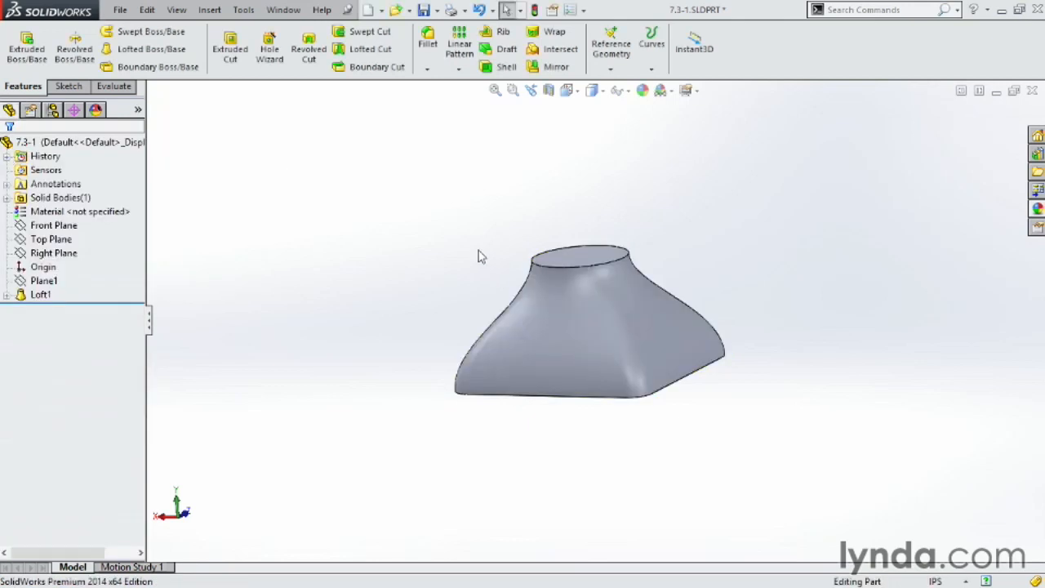
middle_click_drag(458, 230, 717, 299)
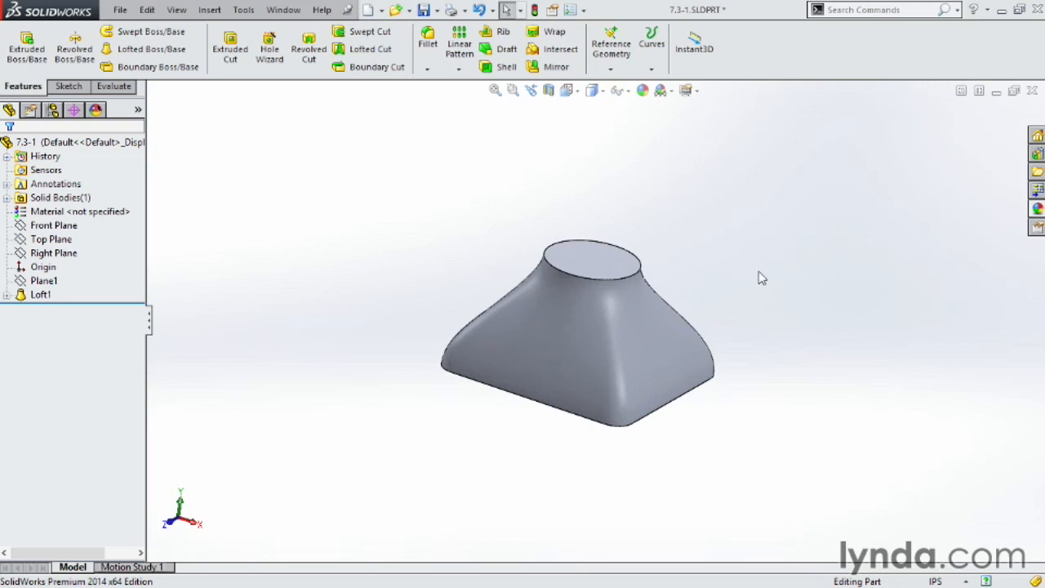